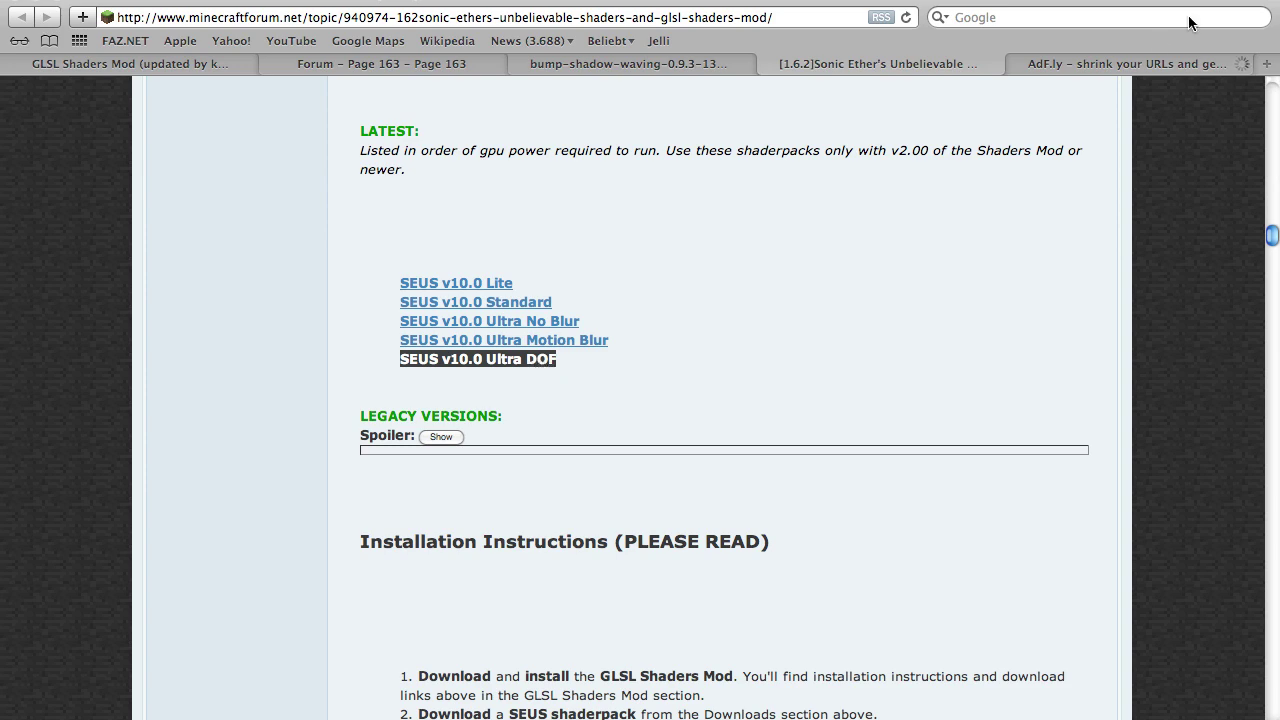
- Expand the legacy versions list on the shaders forum page and open the SEUS v10 RC6 Ultra link in a new tab
left_click(1086, 63)
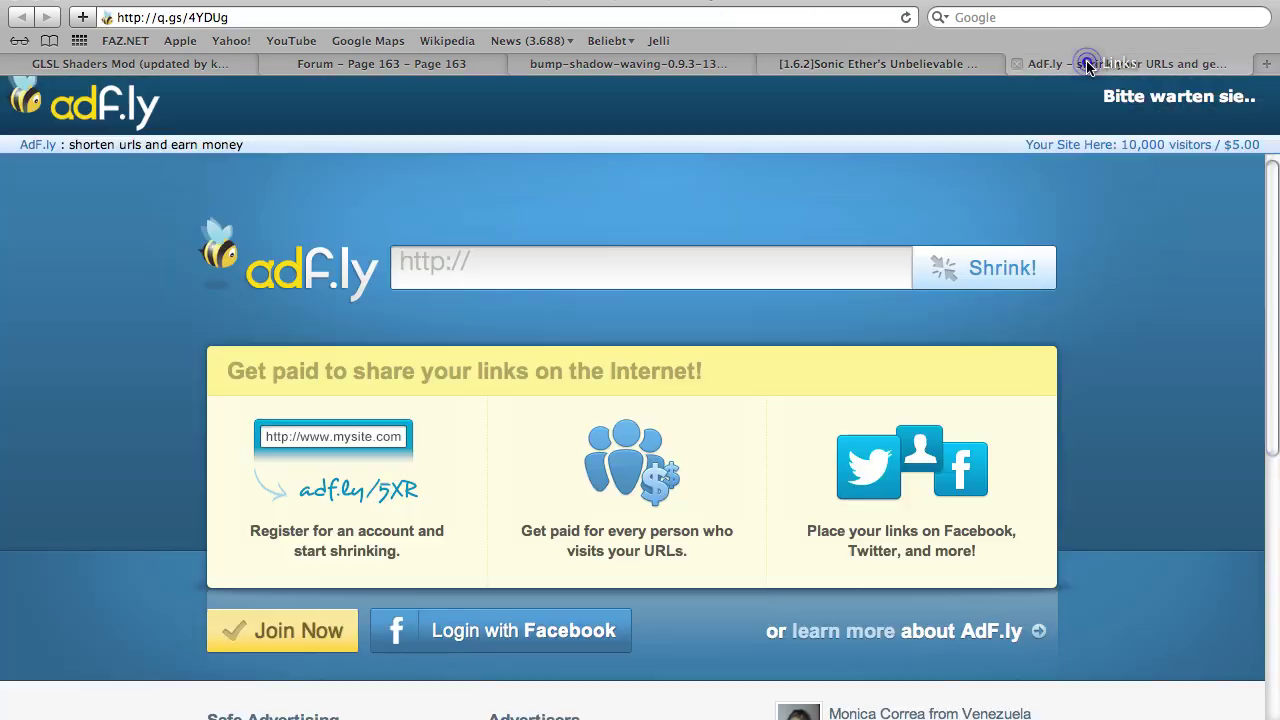
left_click(958, 66)
left_click(443, 435)
scroll(445, 440, "down", 2)
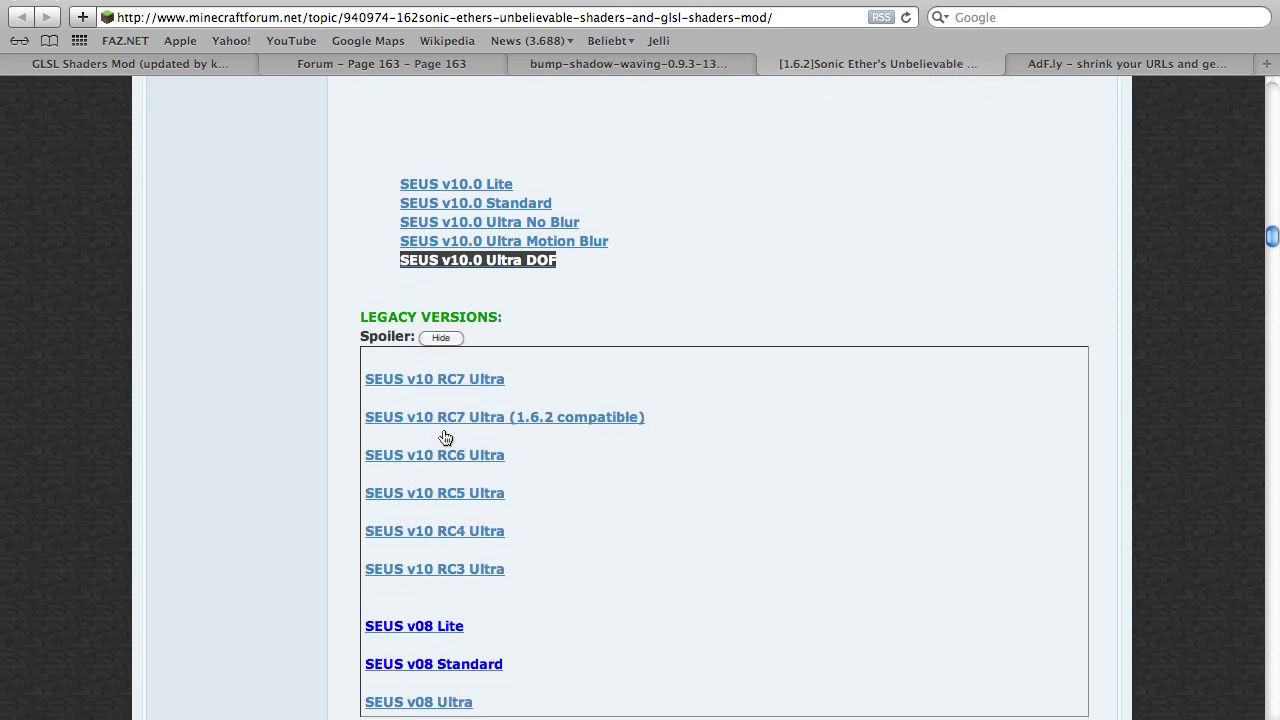
right_click(441, 461)
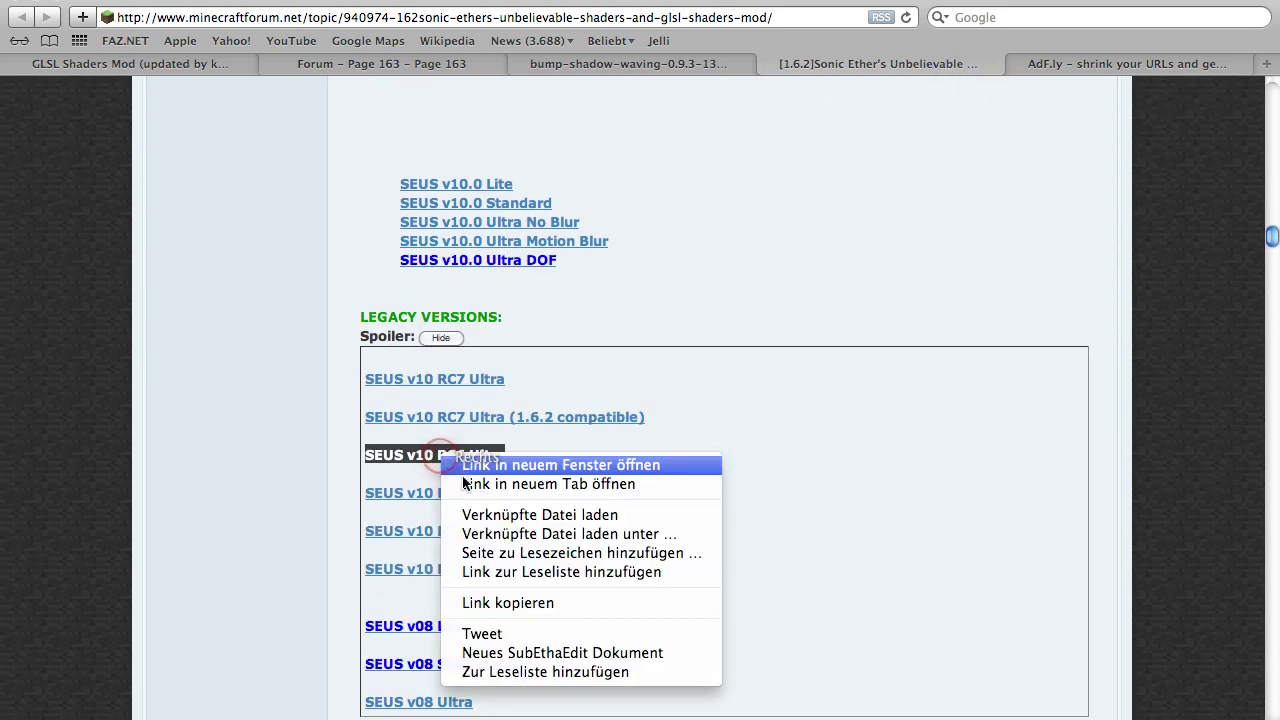
left_click(466, 486)
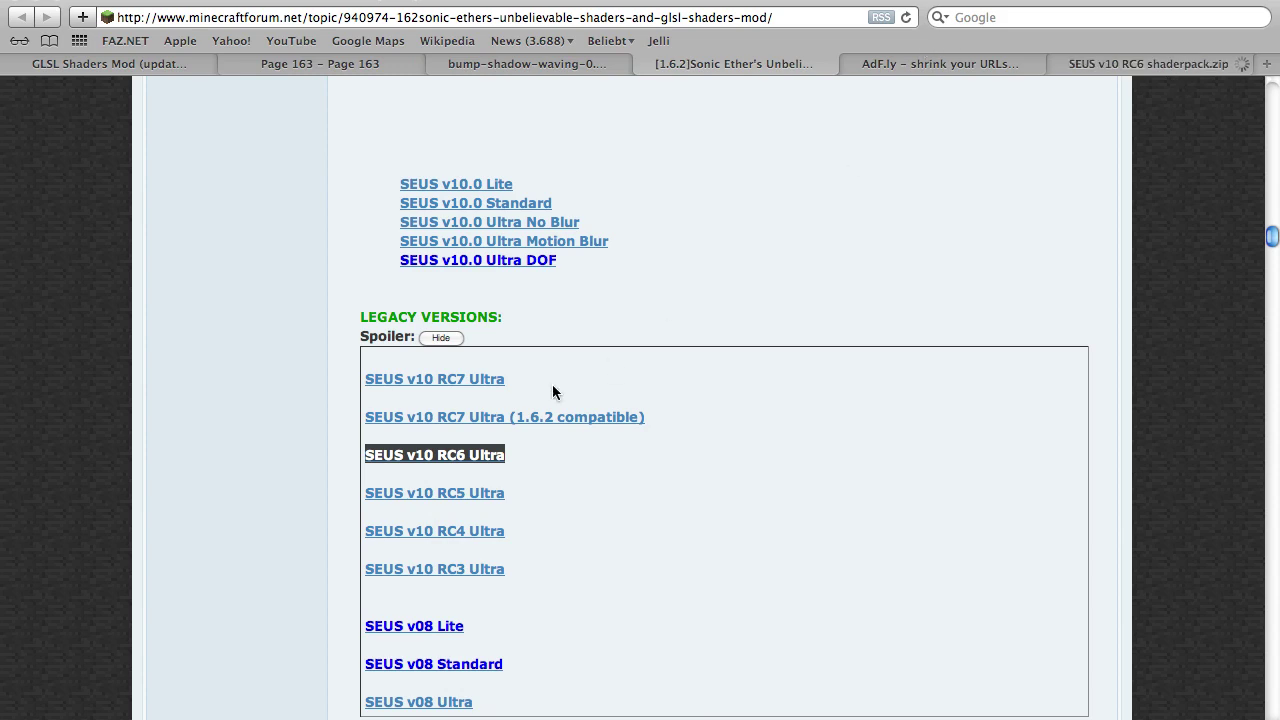
- Skip the AdF.ly ads for both SEUS links and download SEUS v10.0 Ultra DOF.zip from MediaFire
left_click(961, 63)
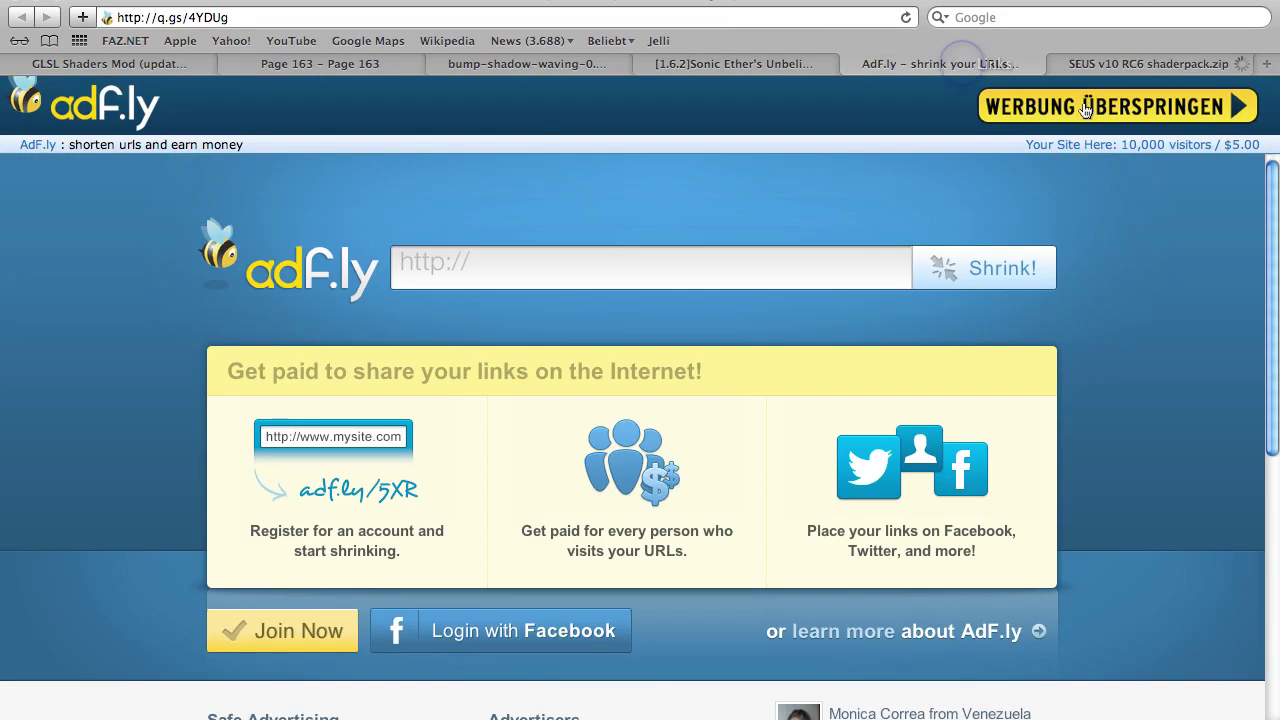
left_click(1100, 66)
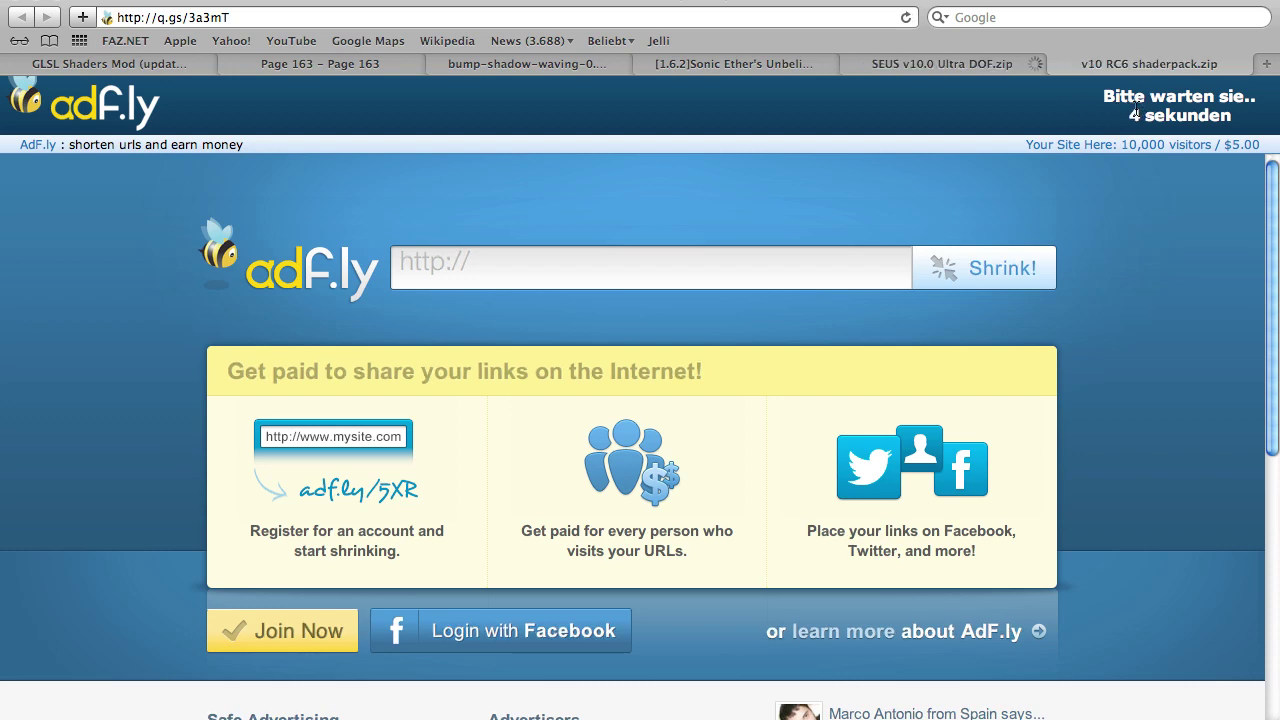
left_click(1023, 67)
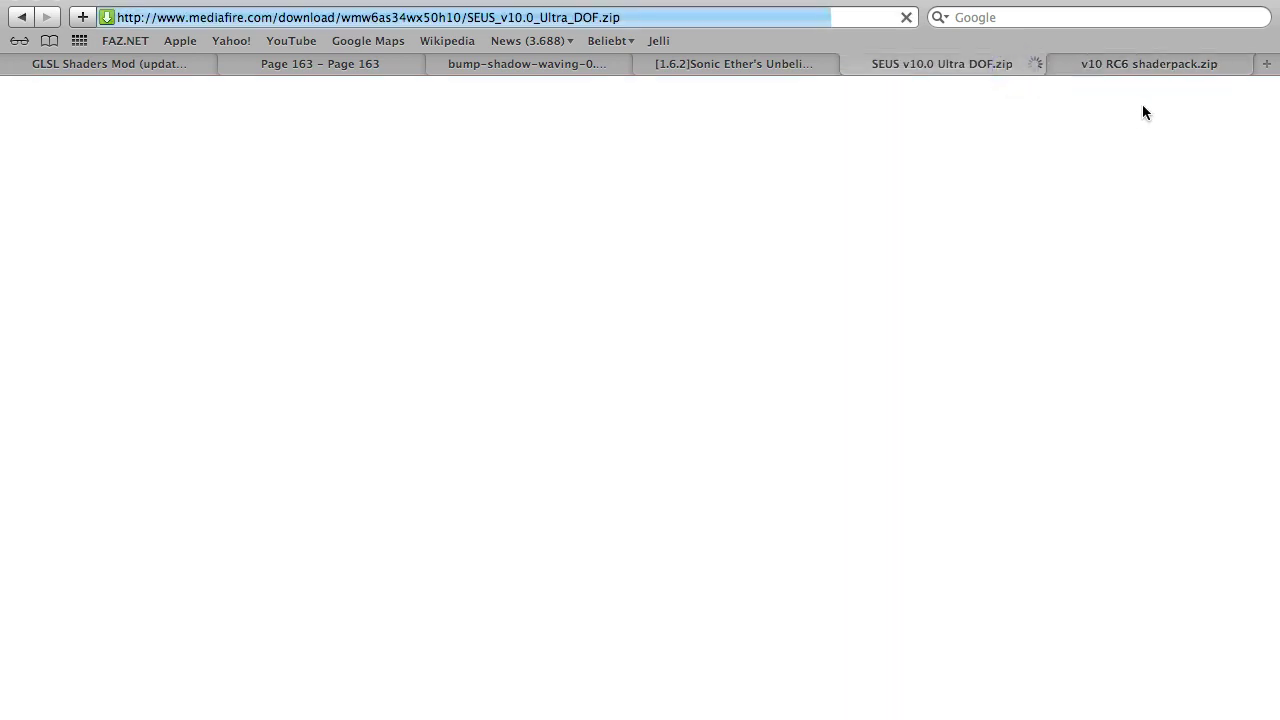
left_click(1120, 66)
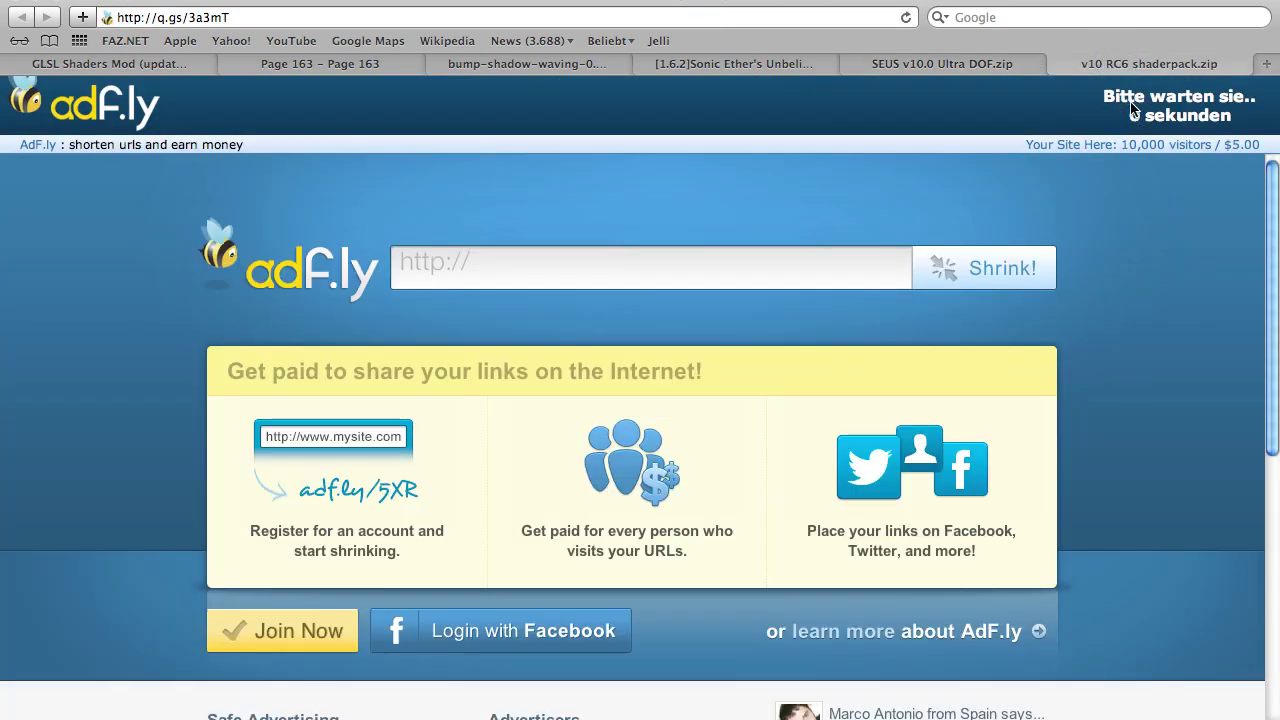
left_click(1150, 105)
left_click(971, 62)
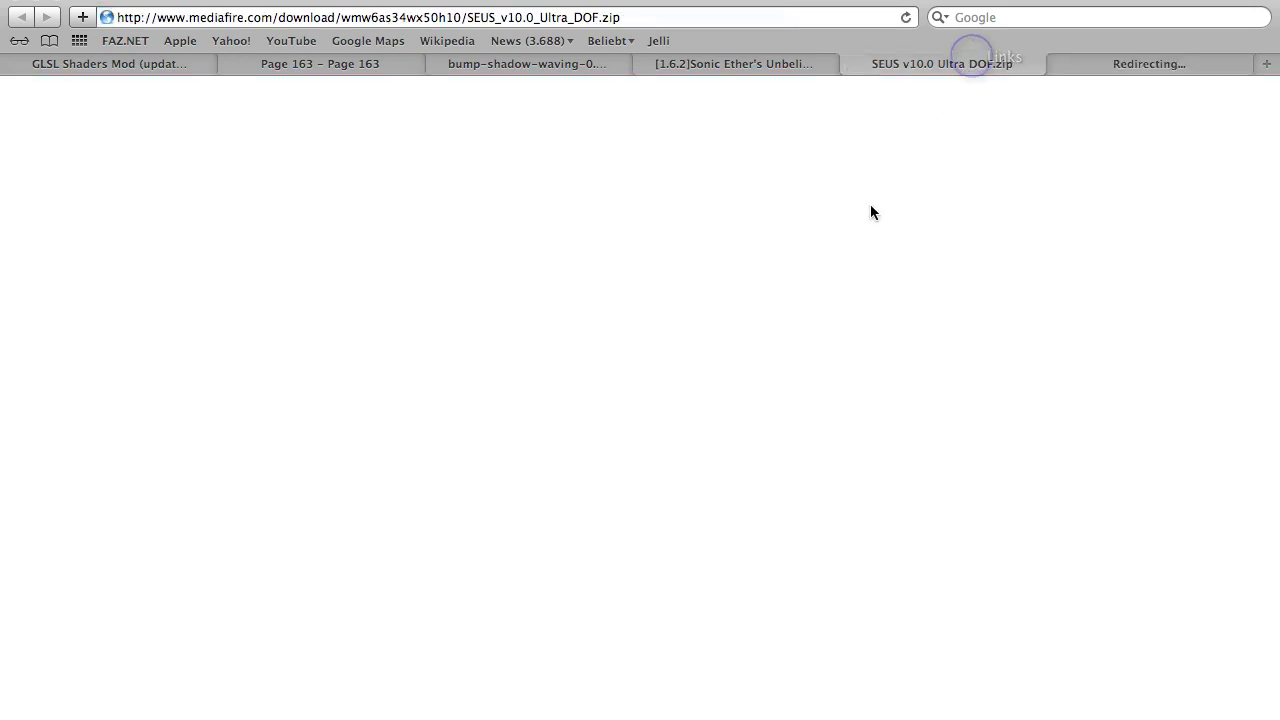
left_click(891, 238)
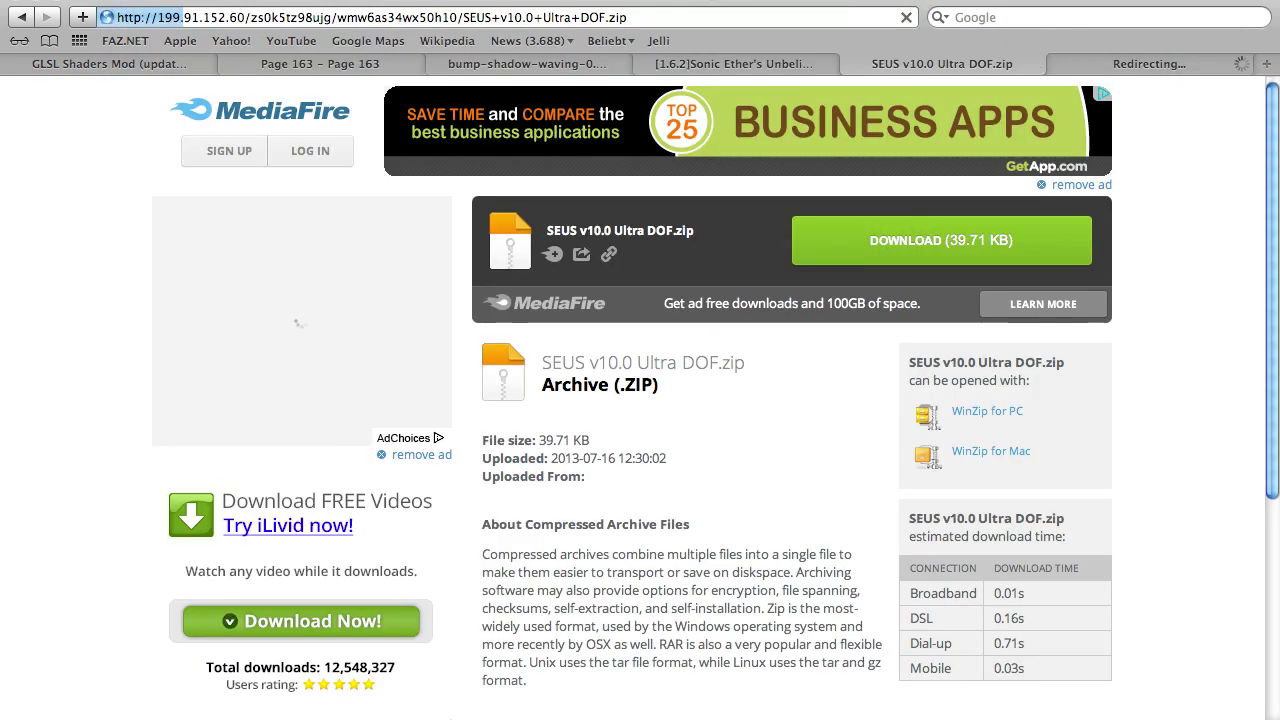
- Download bump-shadow-waving-0.9.3-130808.zip from its MediaFire page
left_click(1091, 63)
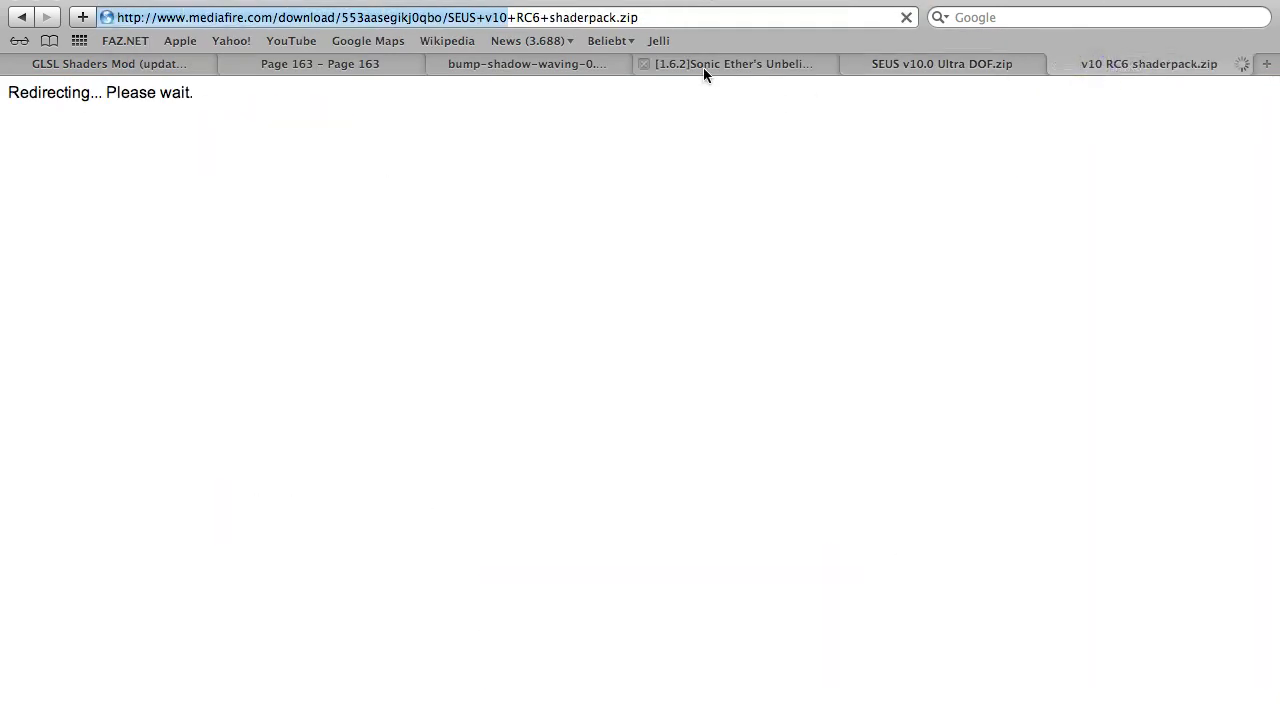
key("F3")
left_click(605, 208)
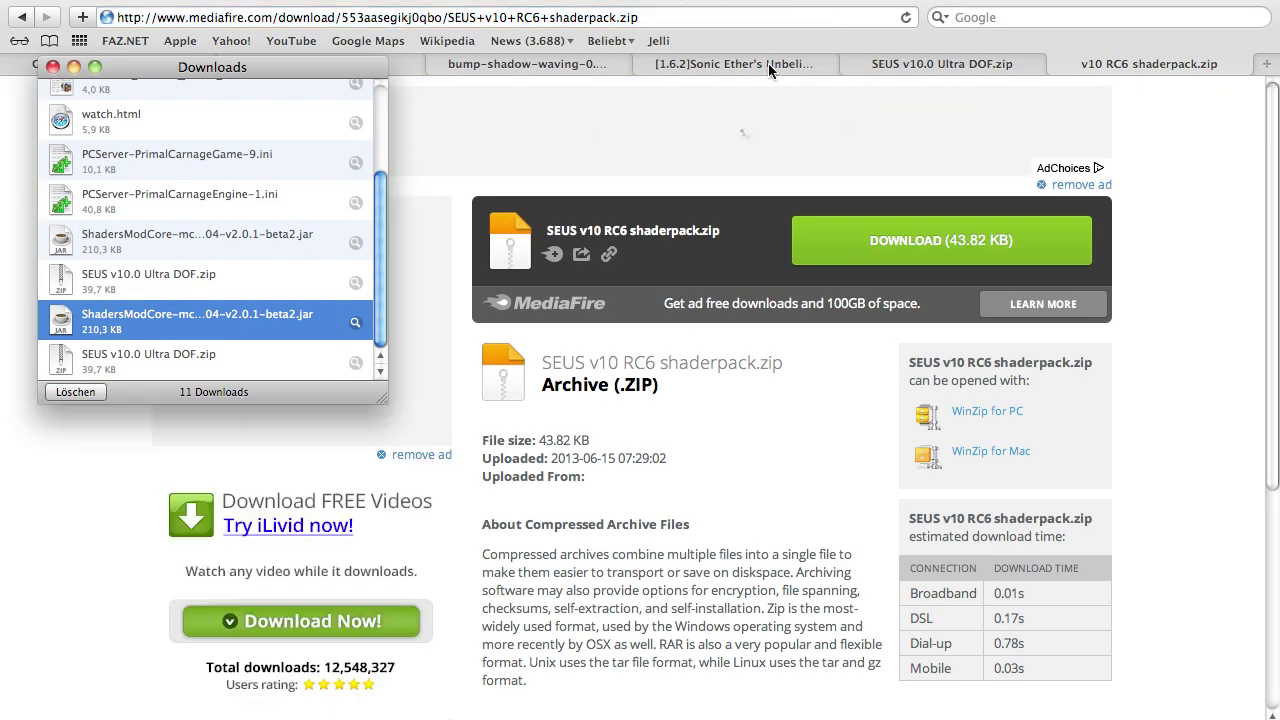
left_click(780, 60)
left_click(731, 63)
left_click(552, 63)
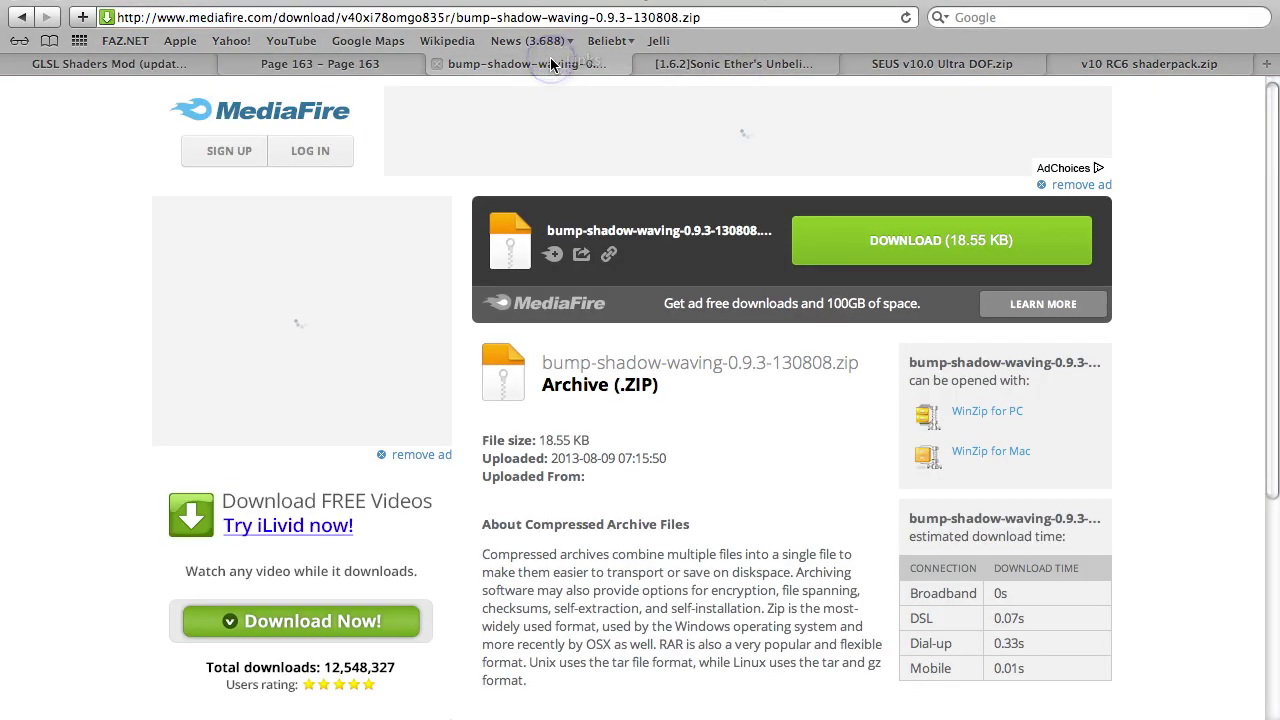
left_click(865, 249)
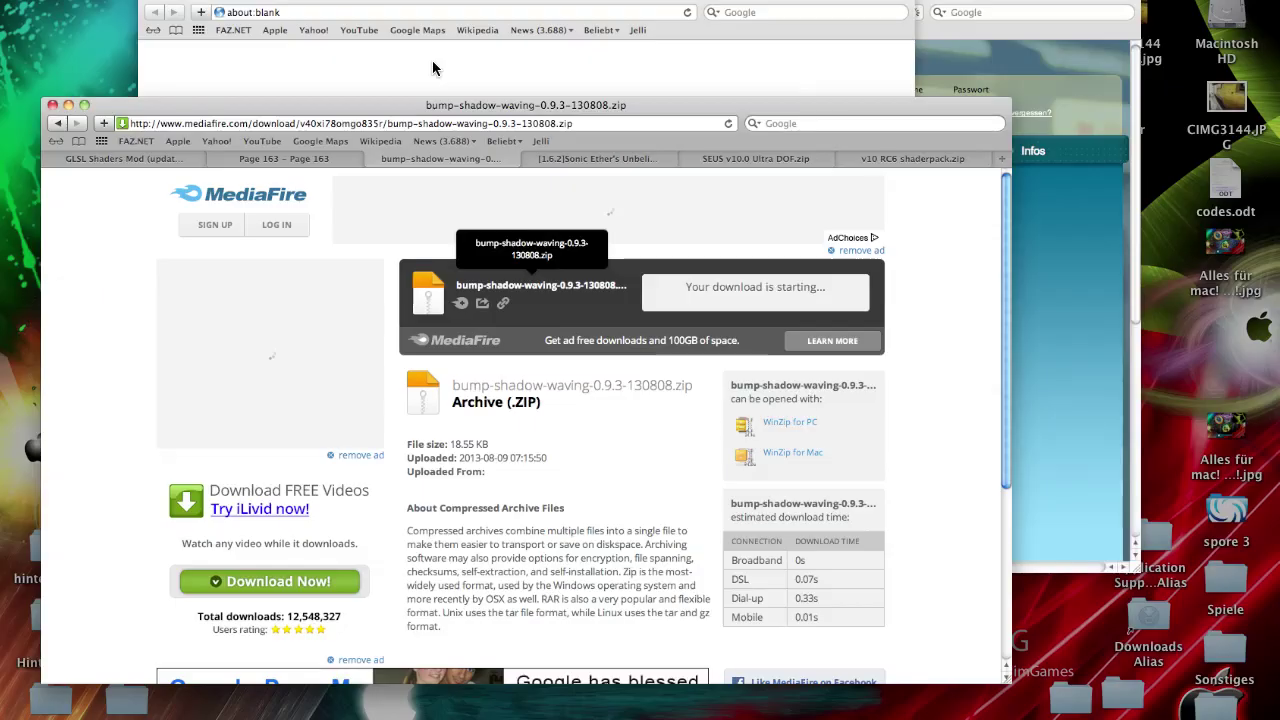
- Return to the download pages and download SEUS v10 RC6 shaderpack.zip from MediaFire
key("ctrl+Down")
left_click(955, 445)
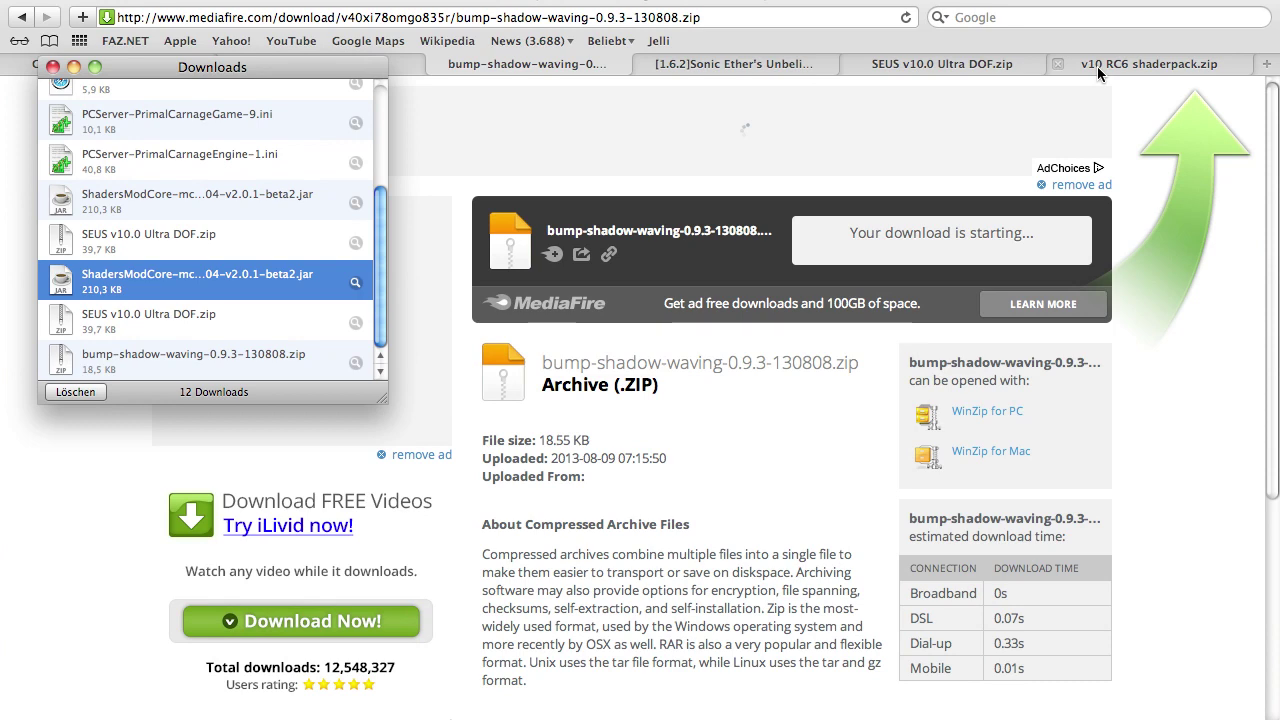
left_click(1097, 66)
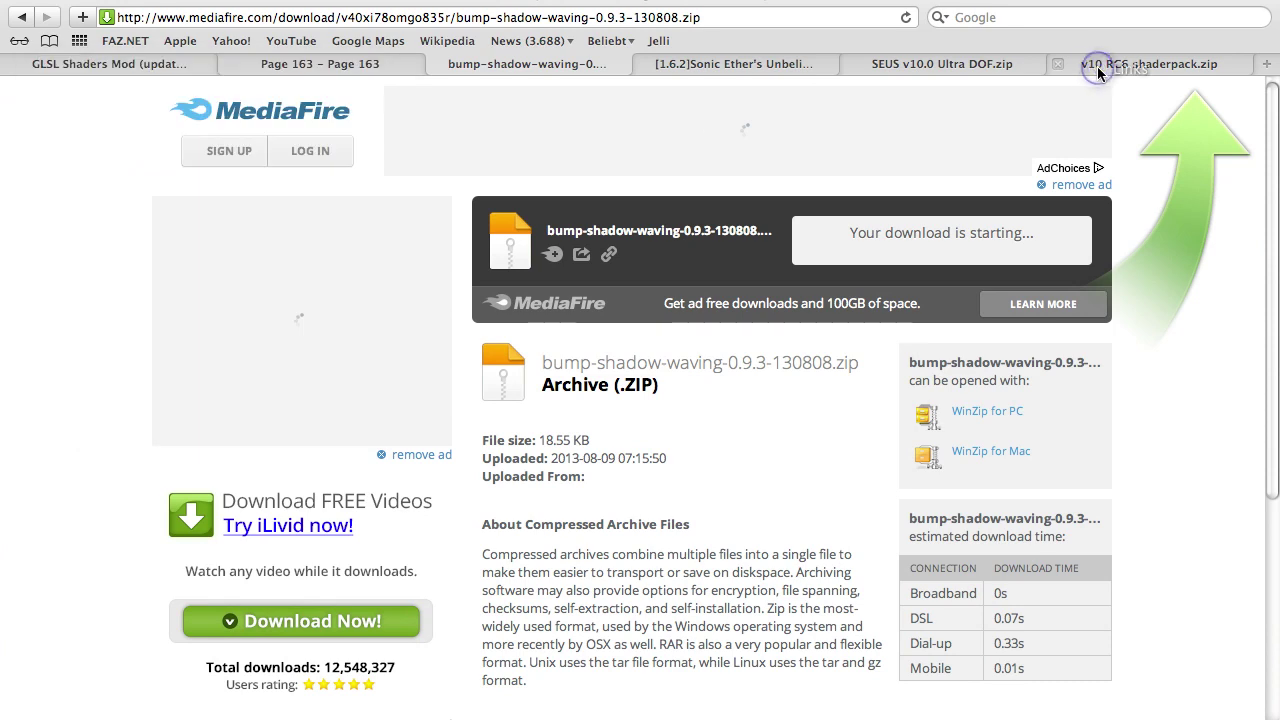
left_click(909, 258)
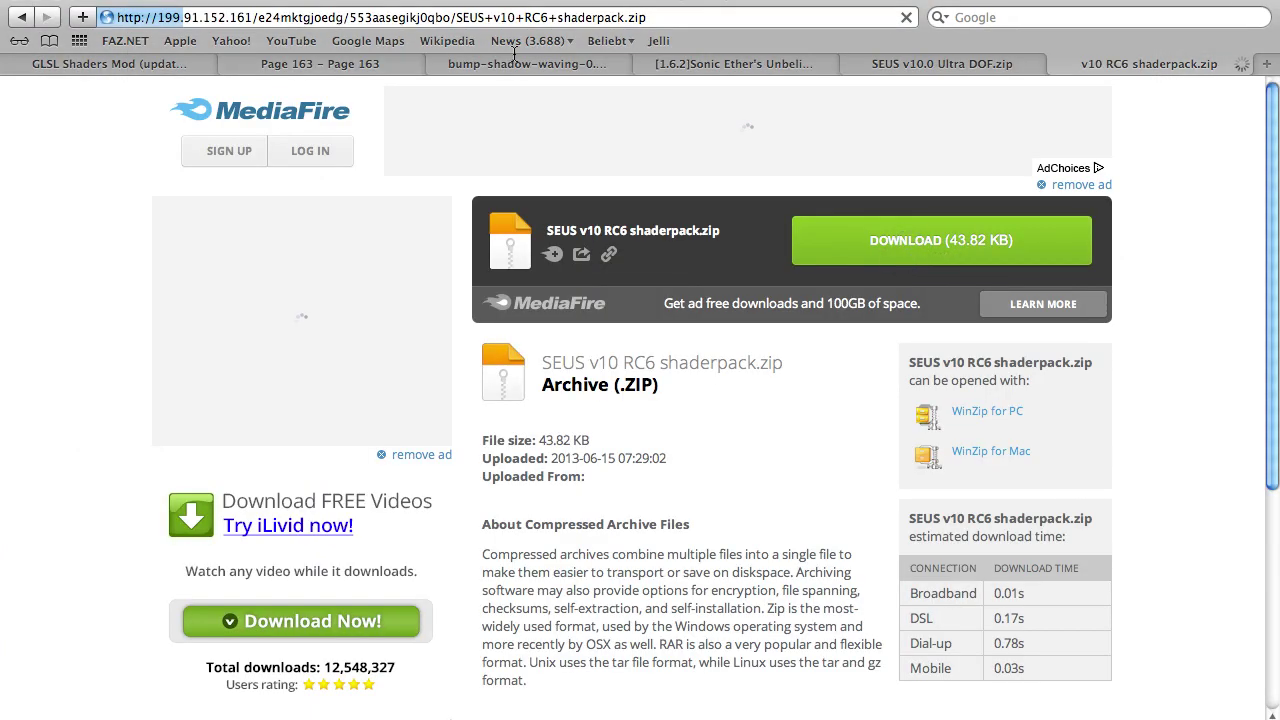
- Close the three MediaFire download tabs
left_click(436, 66)
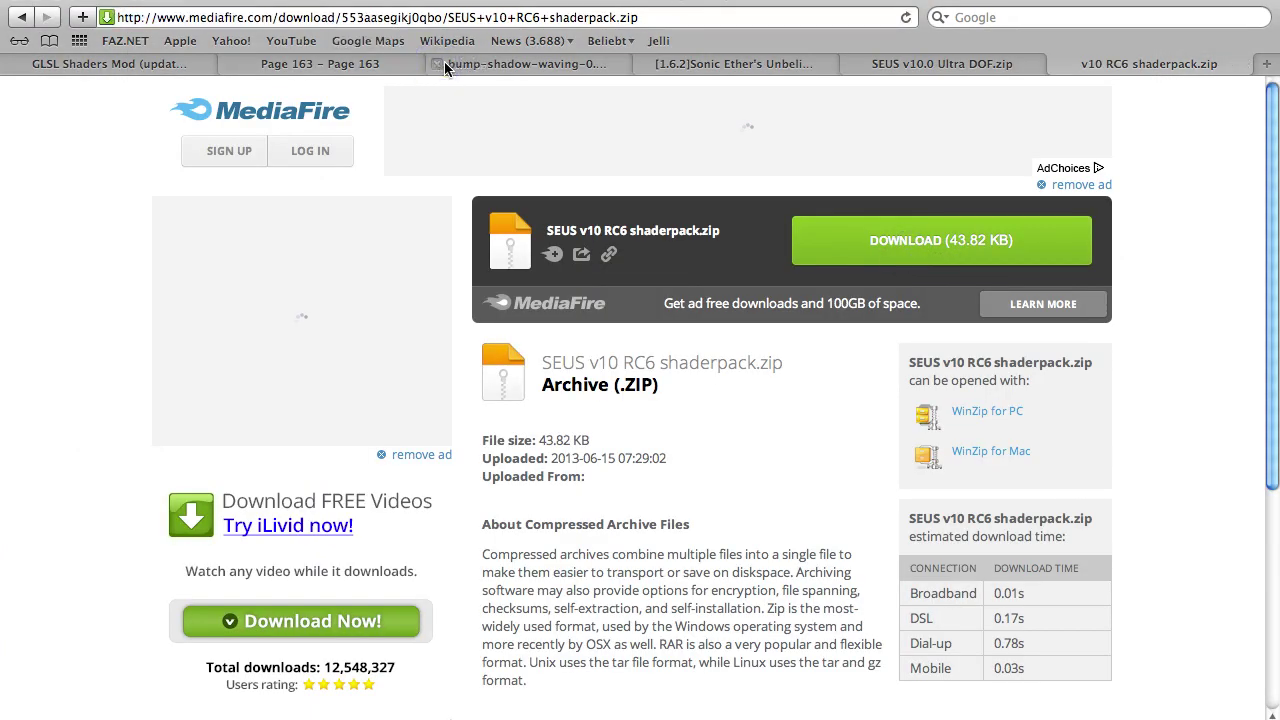
left_click(906, 64)
left_click(768, 65)
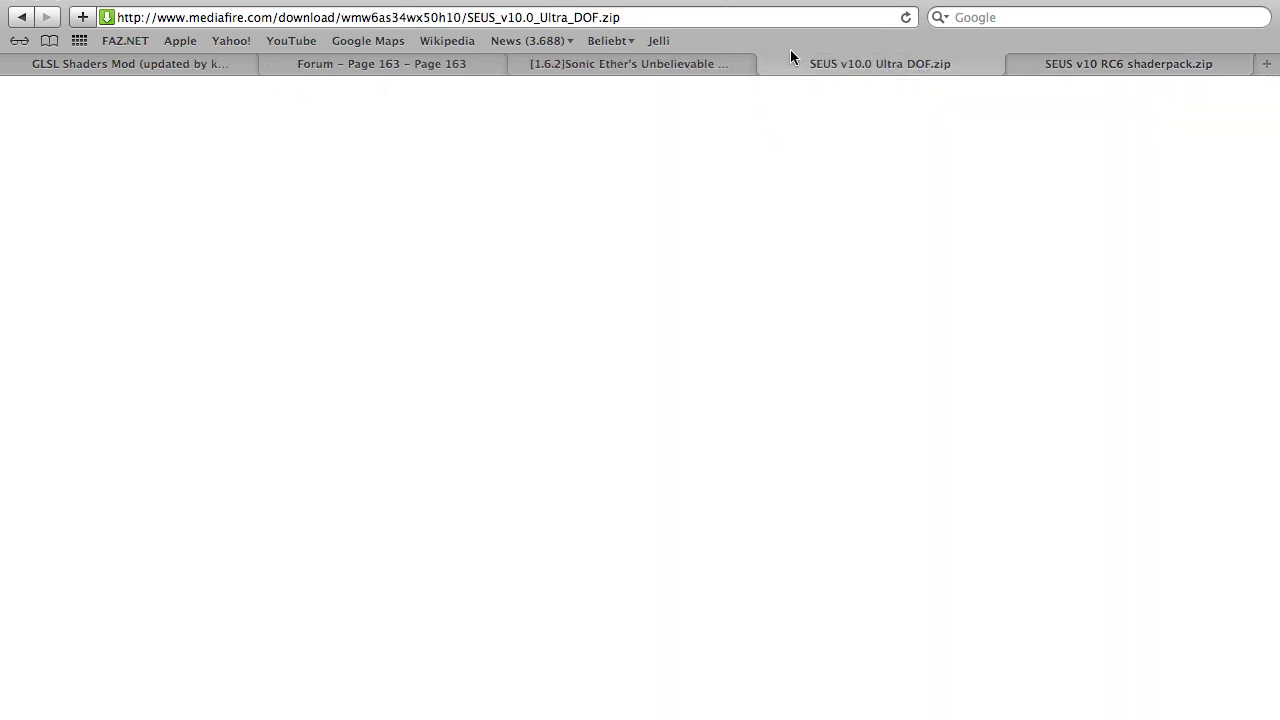
left_click(772, 66)
left_click(772, 65)
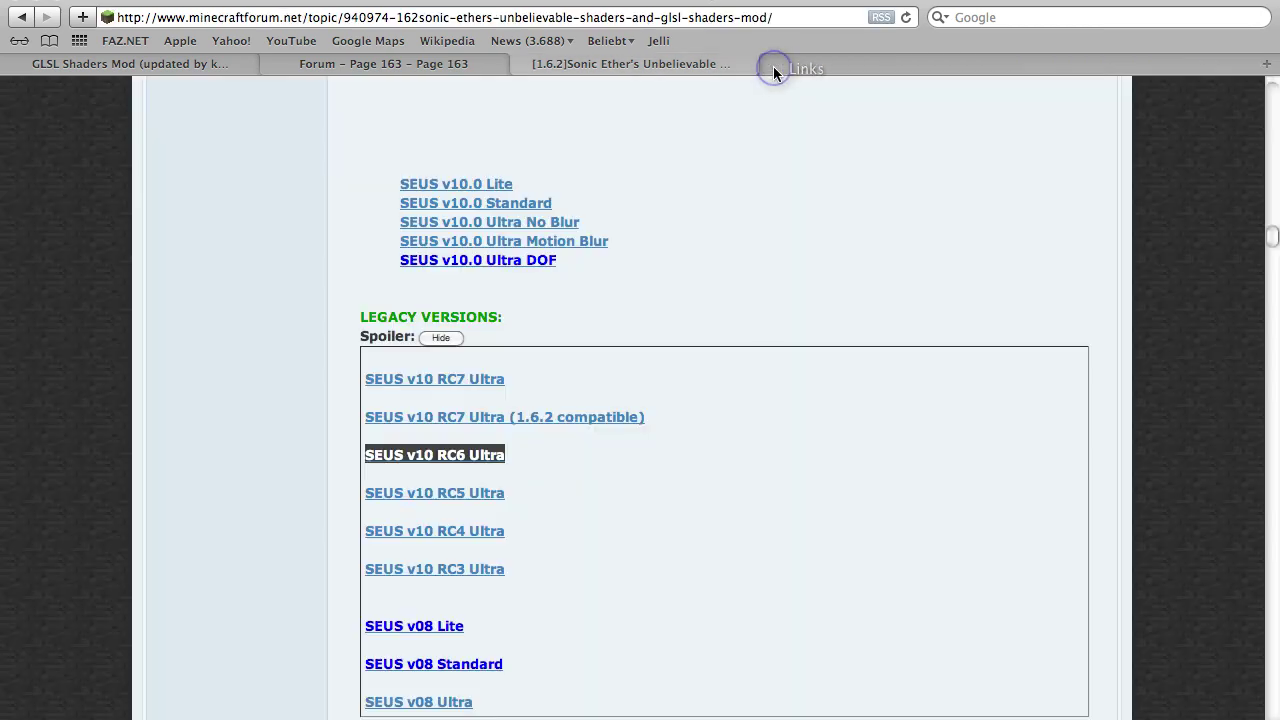
- Close the forum window and all pop-up advertising windows, leaving only the Downloads window open
key("F9")
left_click(594, 132)
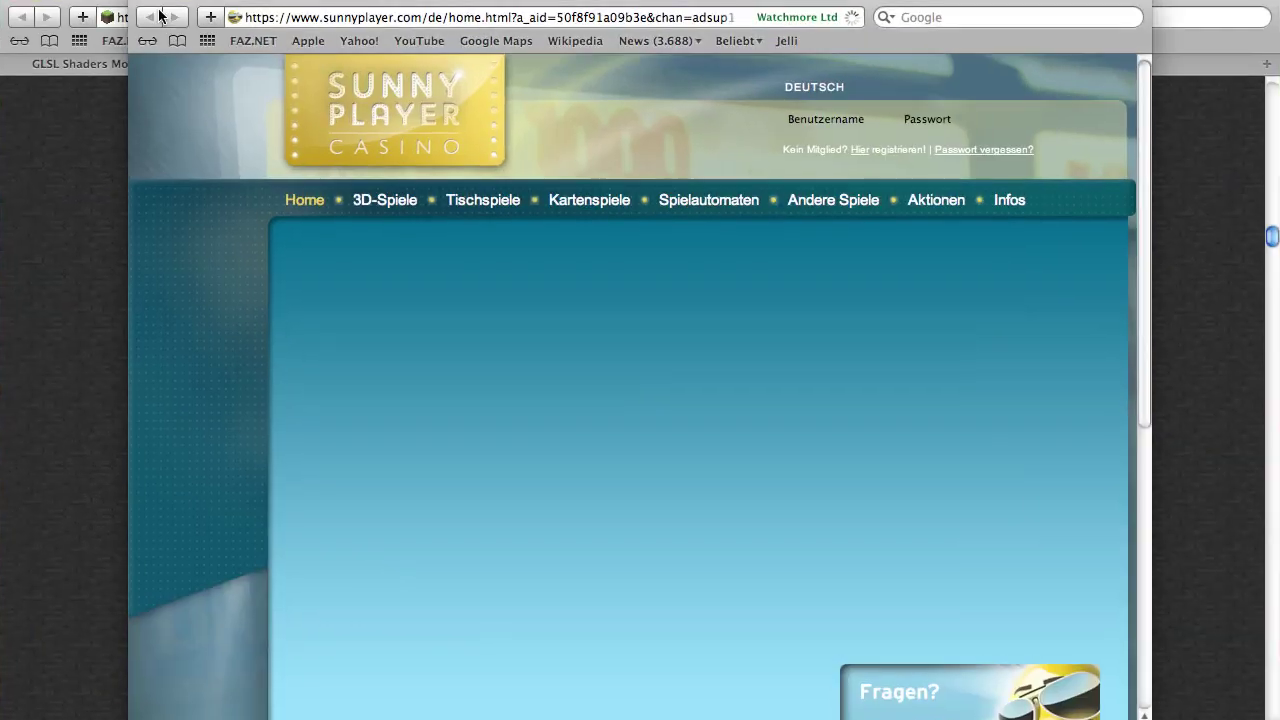
left_click(130, 2)
left_click(130, 2)
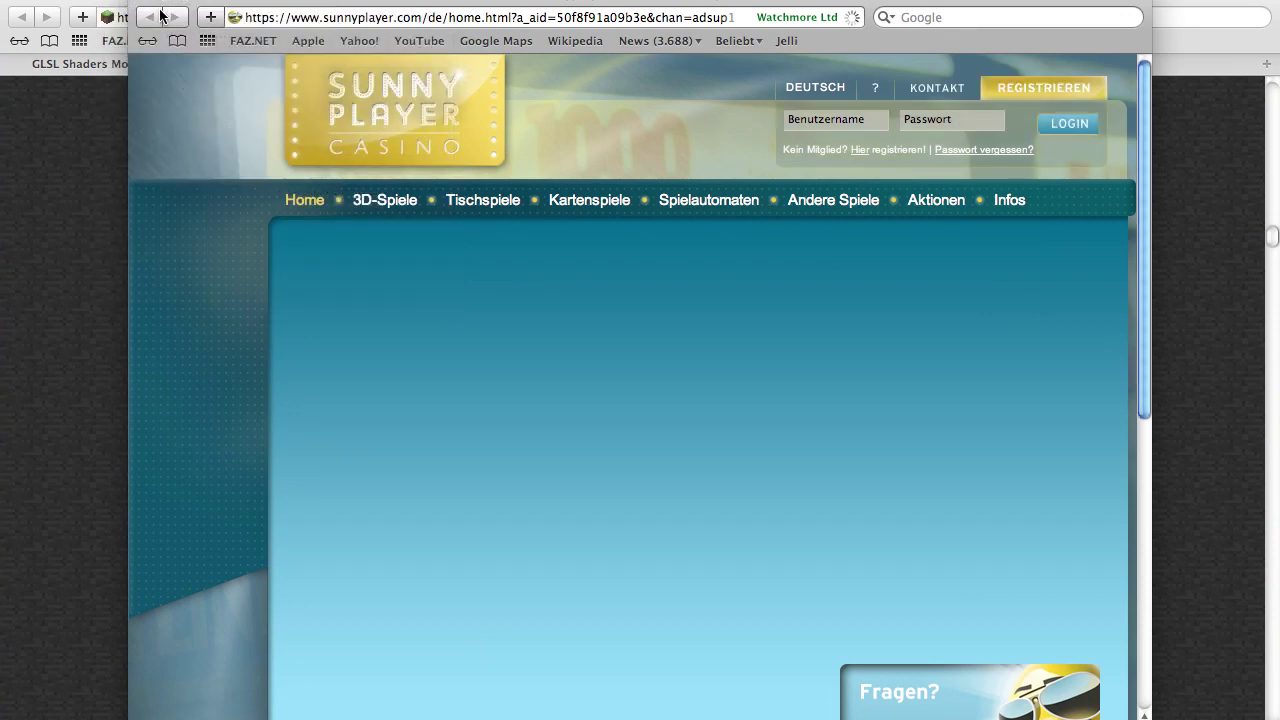
left_click(142, 2)
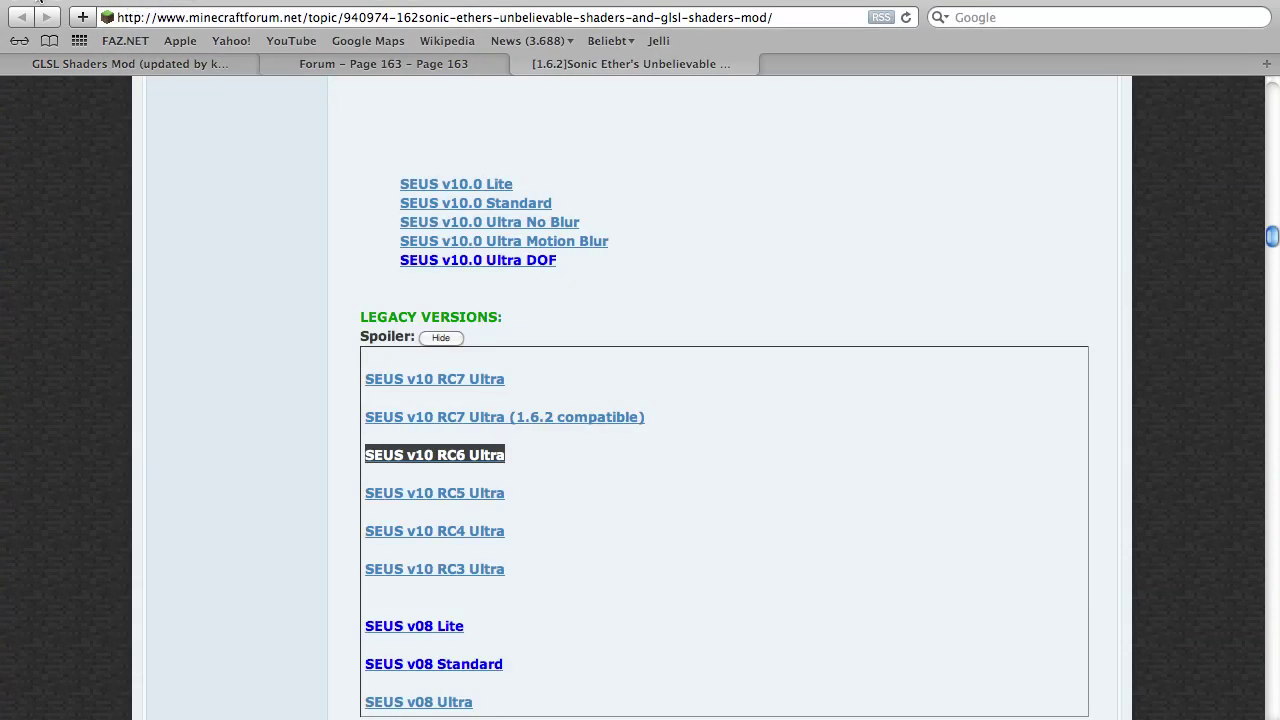
left_click(38, 2)
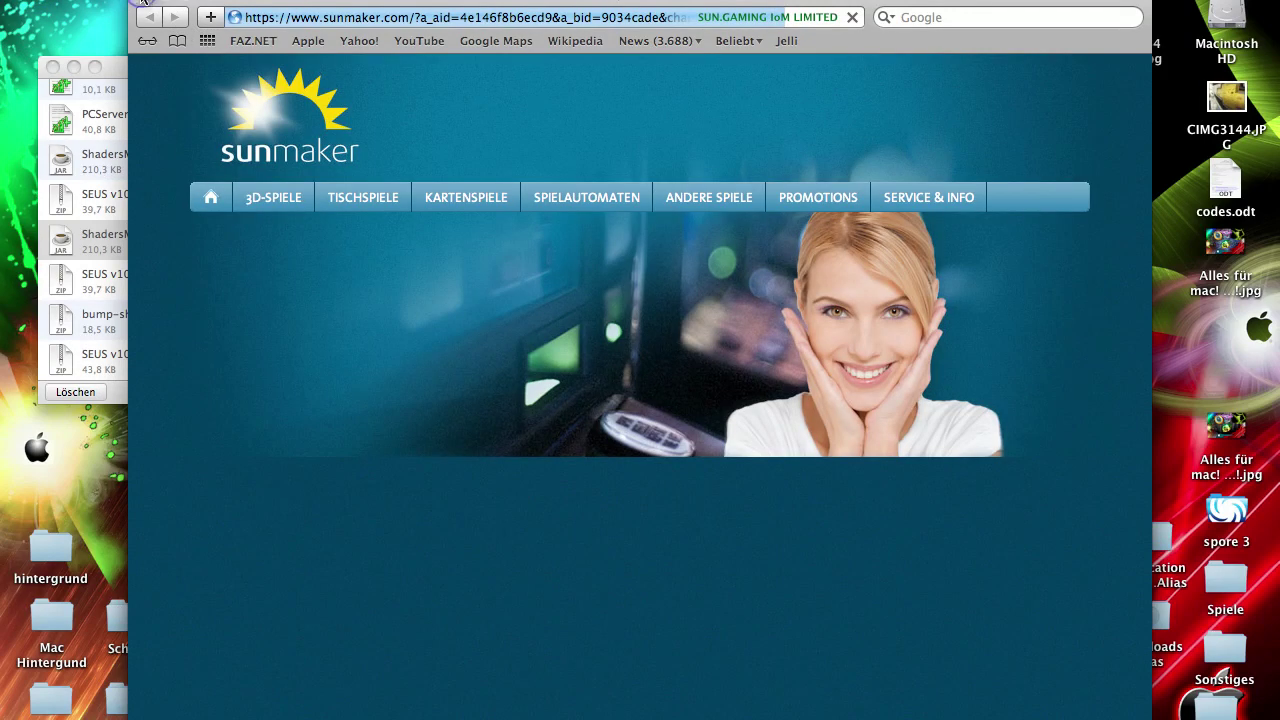
left_click(142, 2)
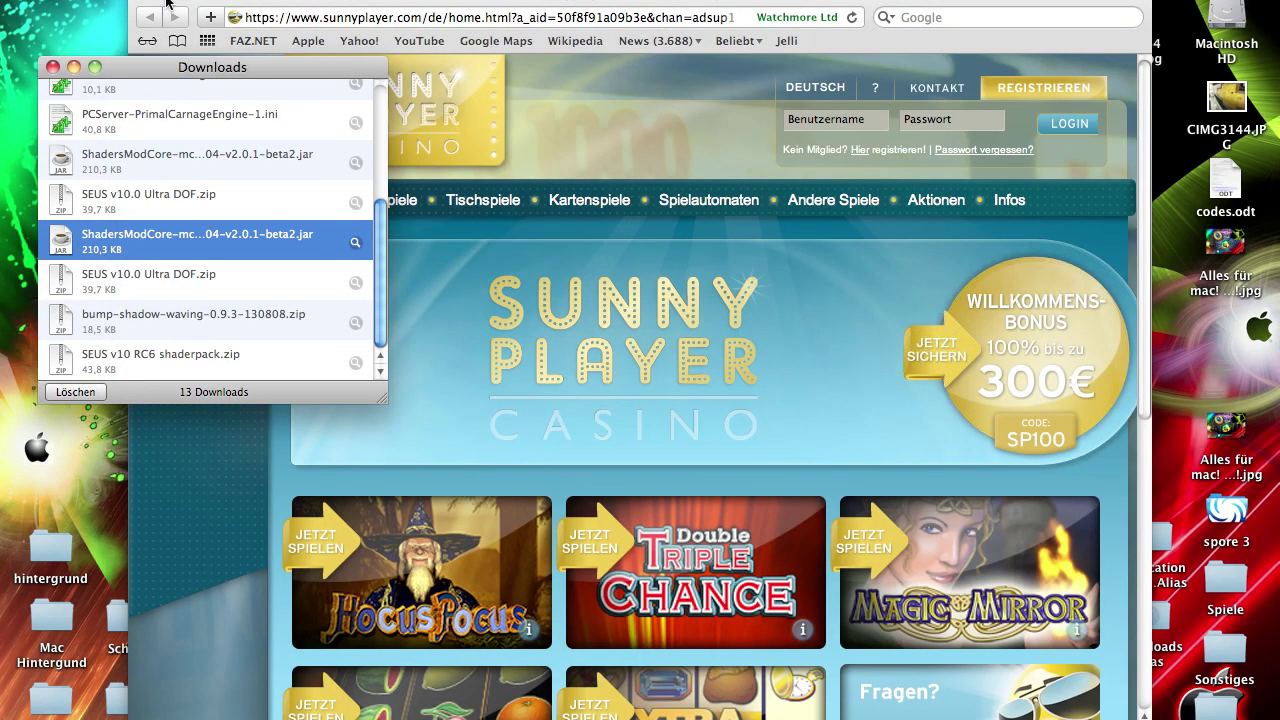
left_click(142, 2)
- Place the ShadersModCore jar and the Ultra DOF, bump-shadow-waving and RC6 zip files on the desktop and close the Downloads window
left_click_drag(62, 240, 605, 172)
left_click_drag(57, 284, 667, 158)
left_click_drag(62, 322, 753, 150)
left_click_drag(62, 360, 826, 152)
left_click(53, 67)
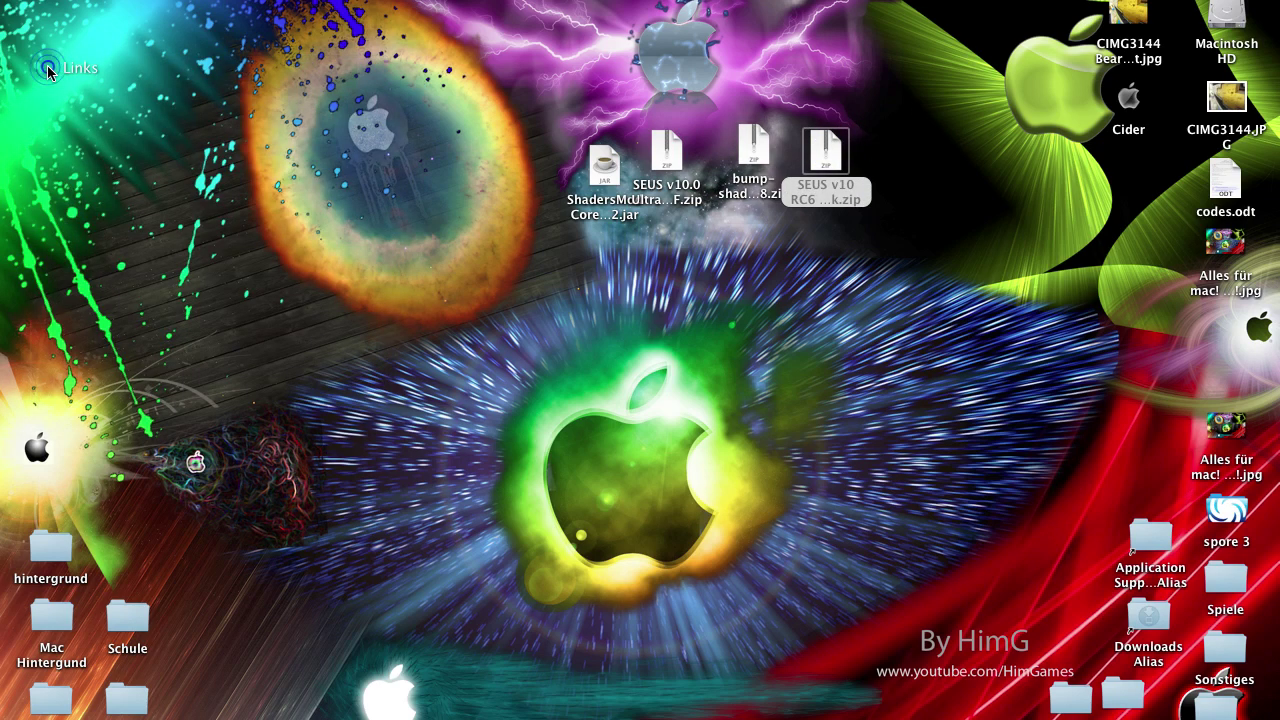
- Open the minecraft folder inside Application Support and position its window below the four files on the desktop
left_click(397, 167)
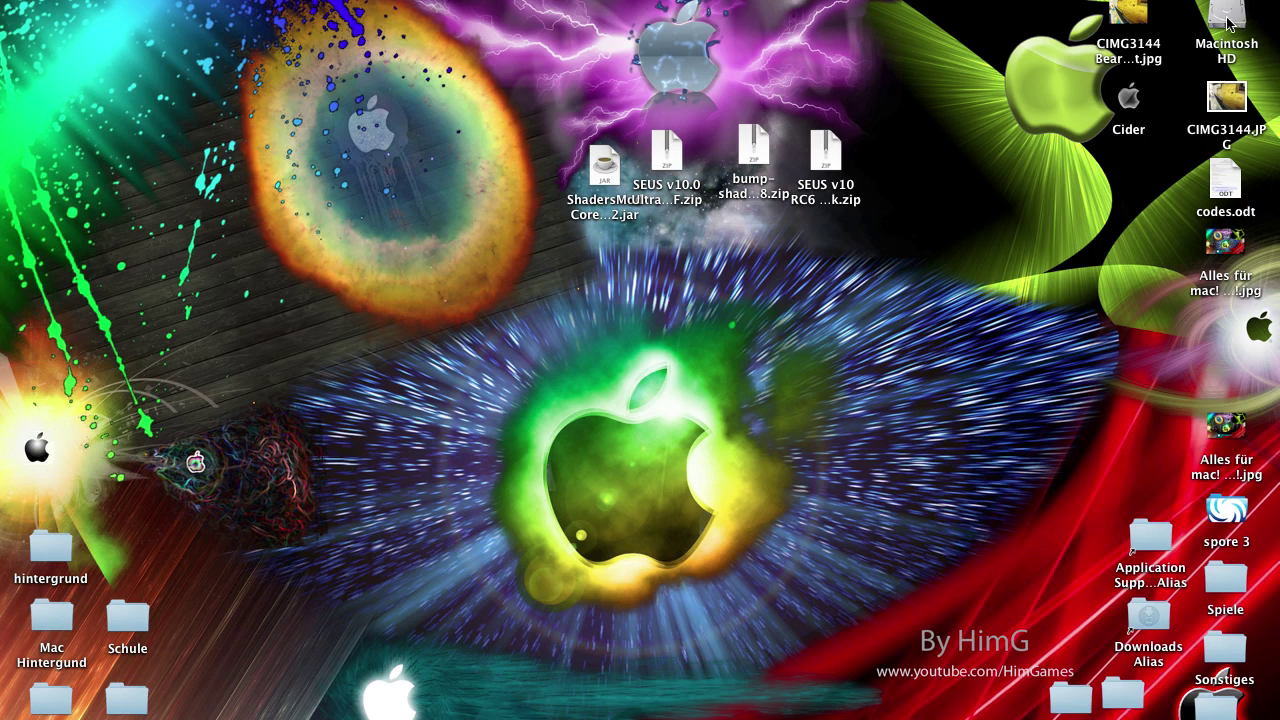
double_click(1150, 615)
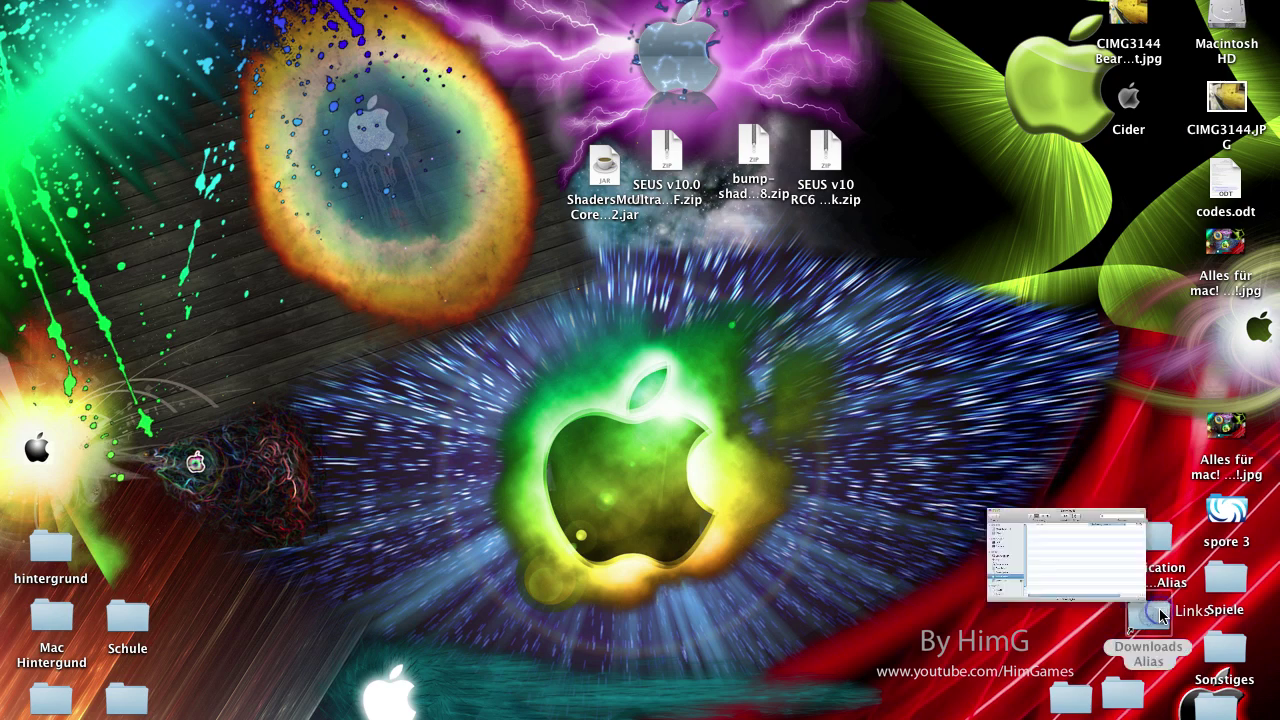
left_click(380, 118)
double_click(1150, 540)
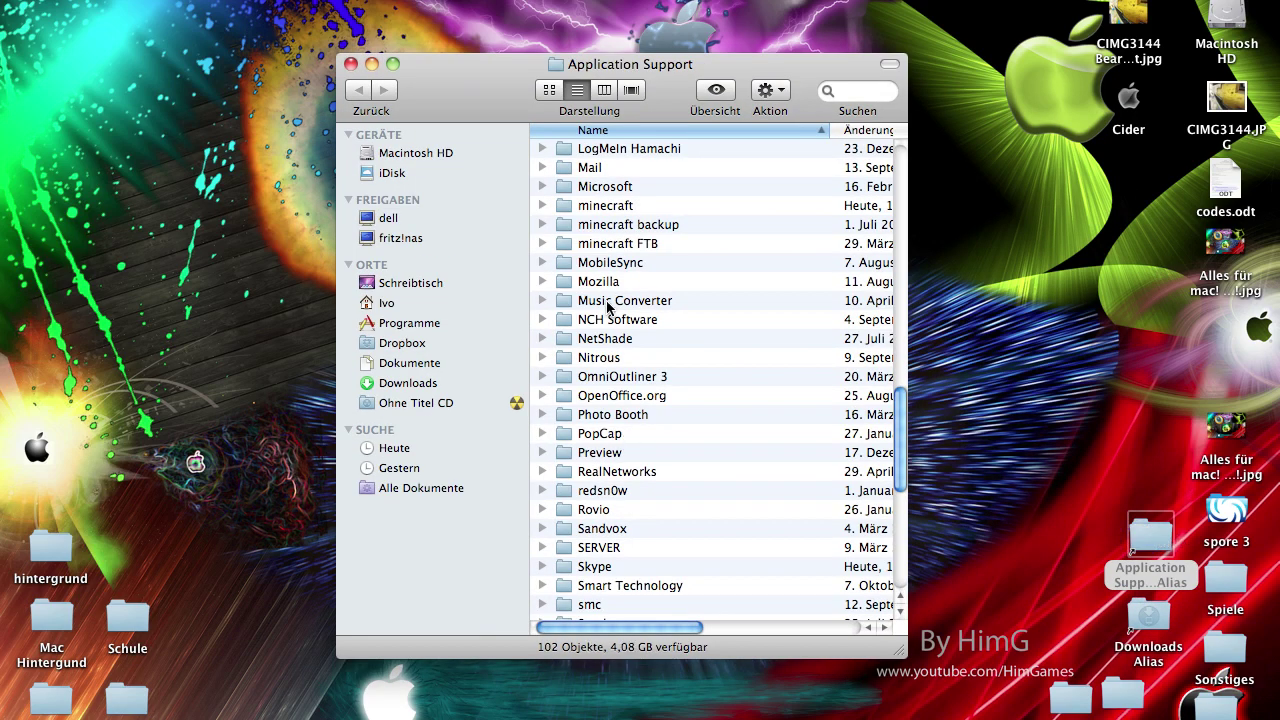
double_click(620, 205)
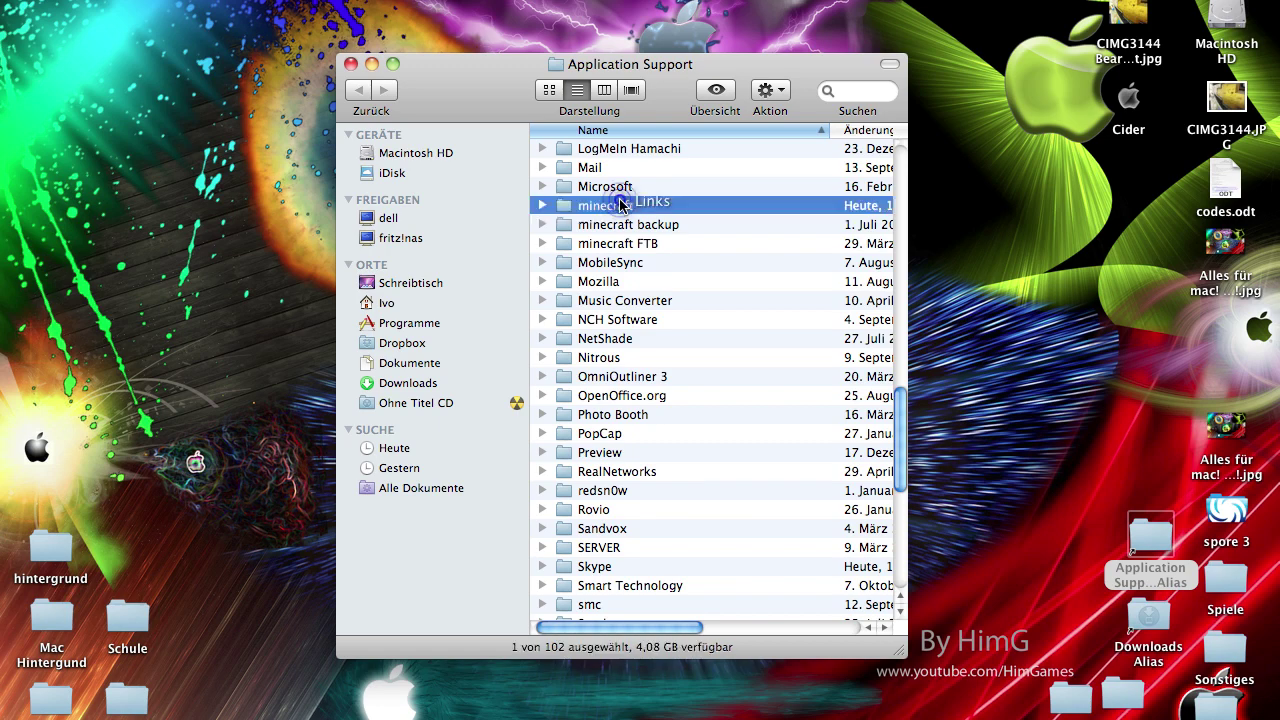
left_click_drag(467, 62, 809, 213)
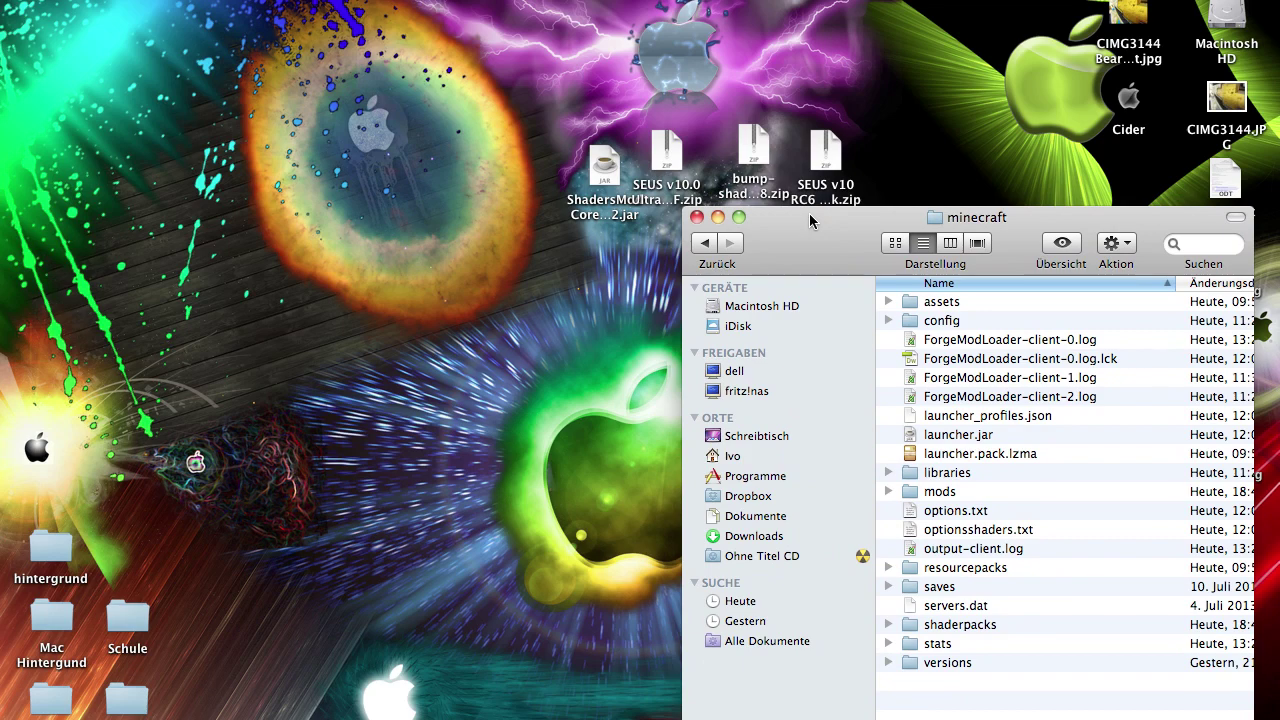
left_click_drag(809, 213, 769, 217)
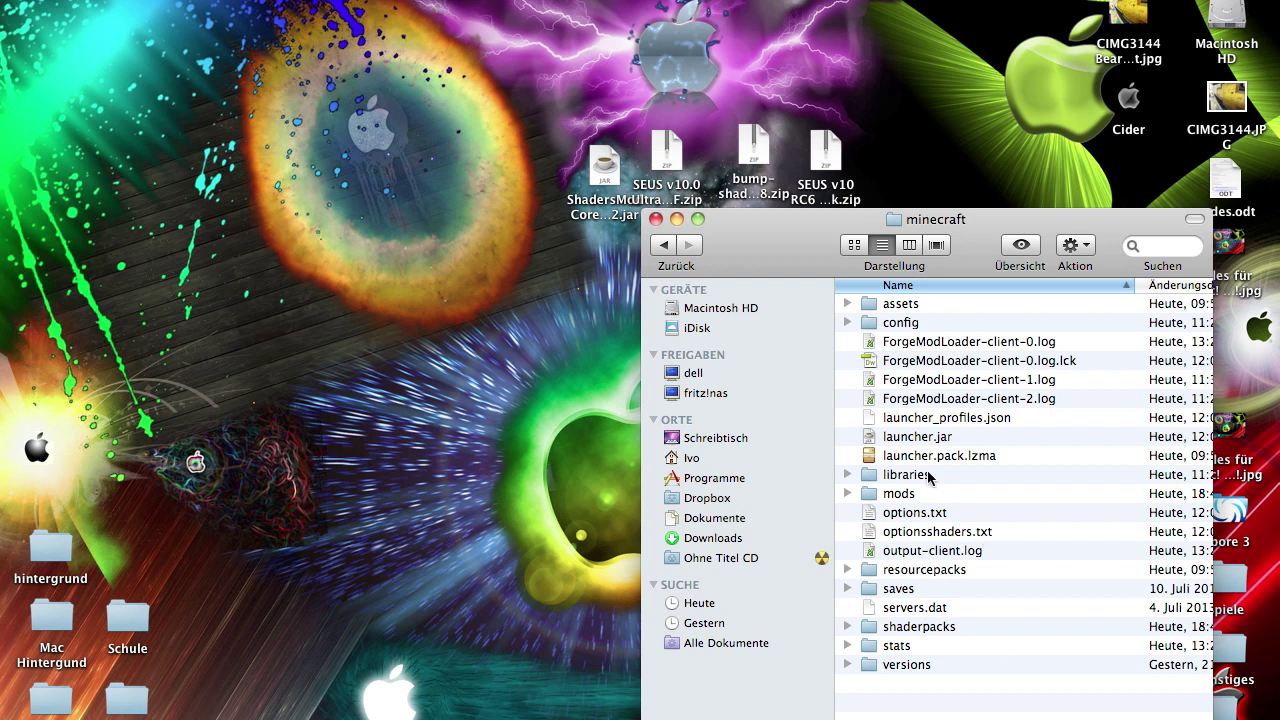
- Open the mods folder and move its window clear of the ShadersModCore jar on the desktop
left_click(900, 494)
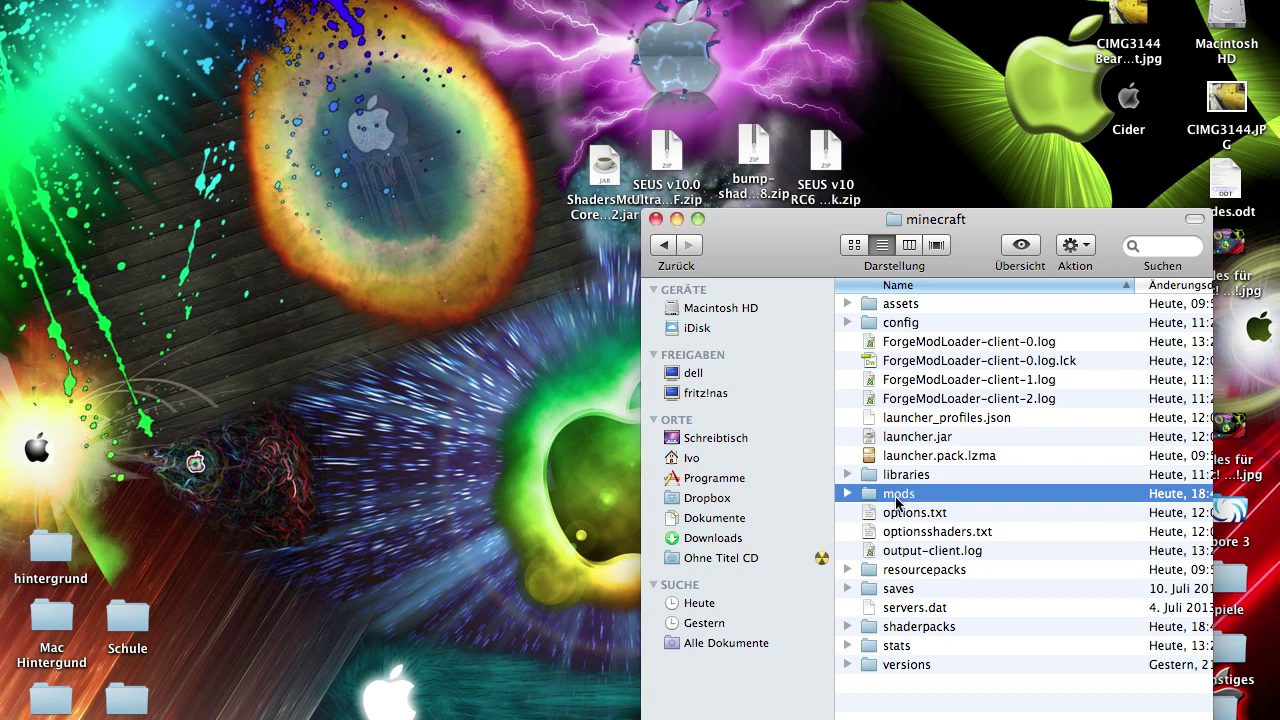
double_click(907, 494)
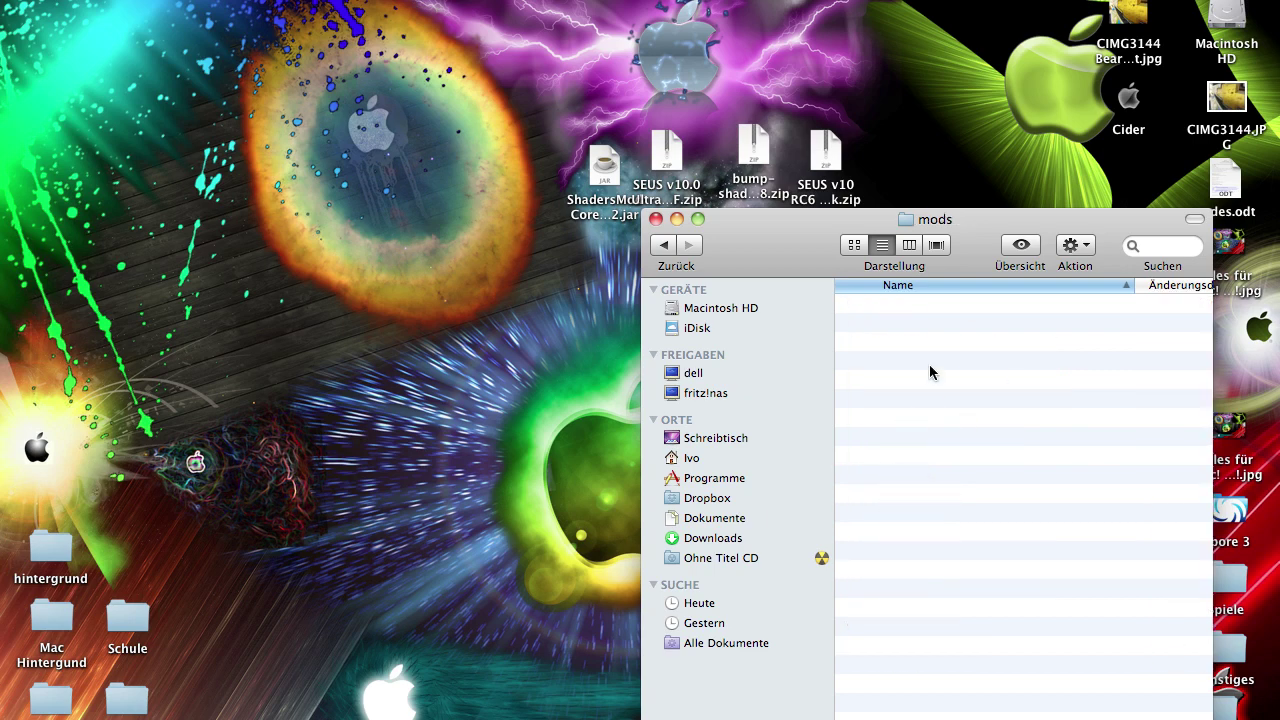
left_click_drag(771, 265, 872, 265)
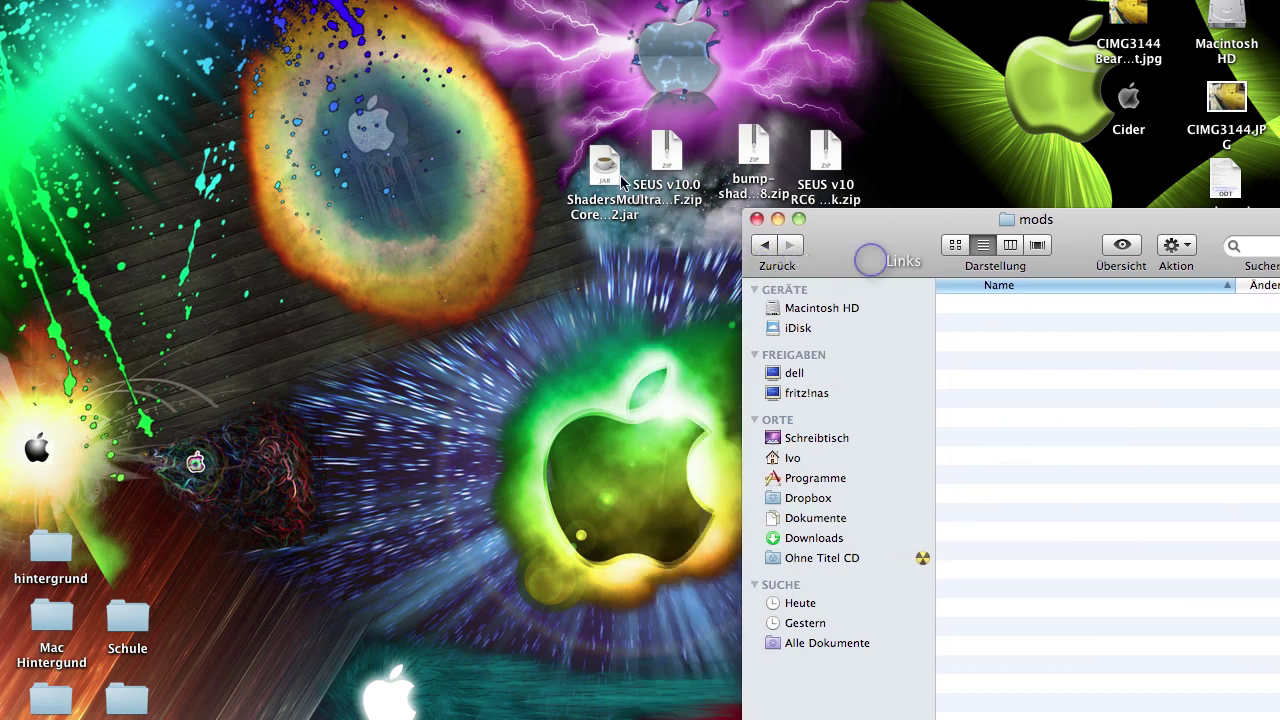
- Move the ShadersModCore jar from the desktop into the mods folder and return to the enclosing minecraft folder
left_click_drag(605, 170, 1014, 366)
left_click_drag(848, 192, 772, 262)
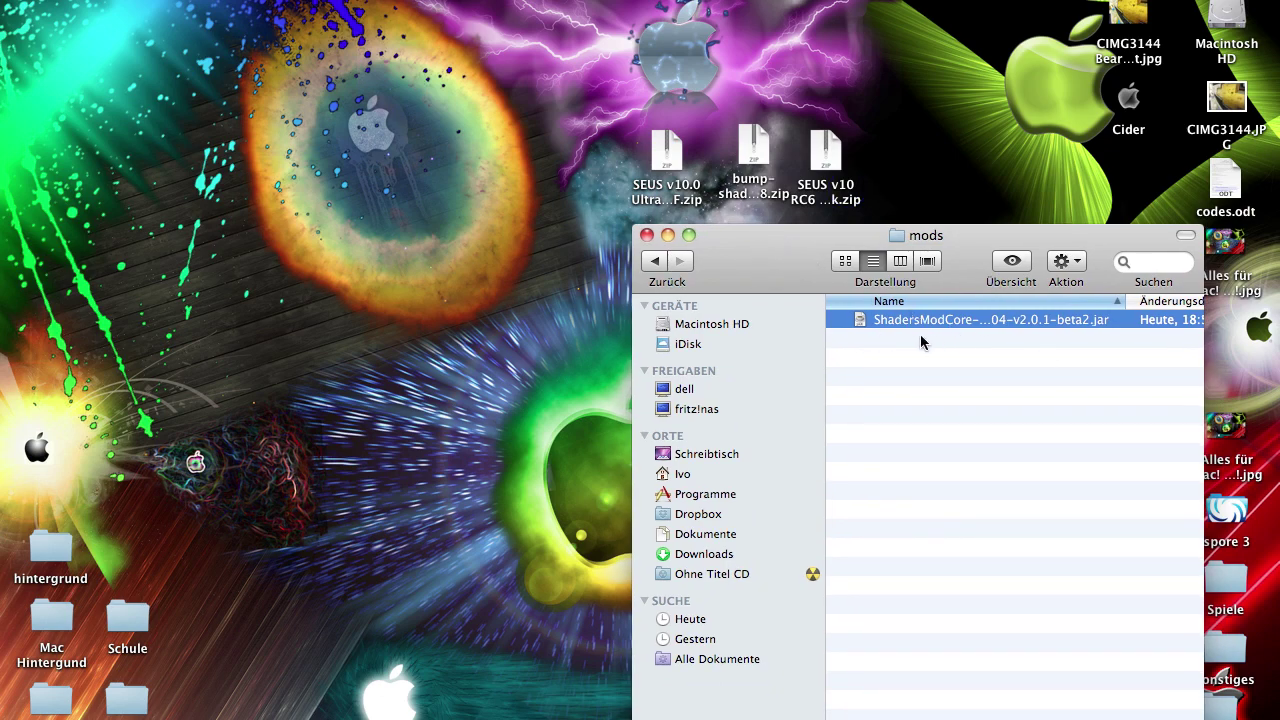
key("super+Up")
mouse_move(755, 272)
left_mouse_down()
mouse_move(754, 220)
mouse_move(753, 277)
left_mouse_up()
mouse_move(837, 680)
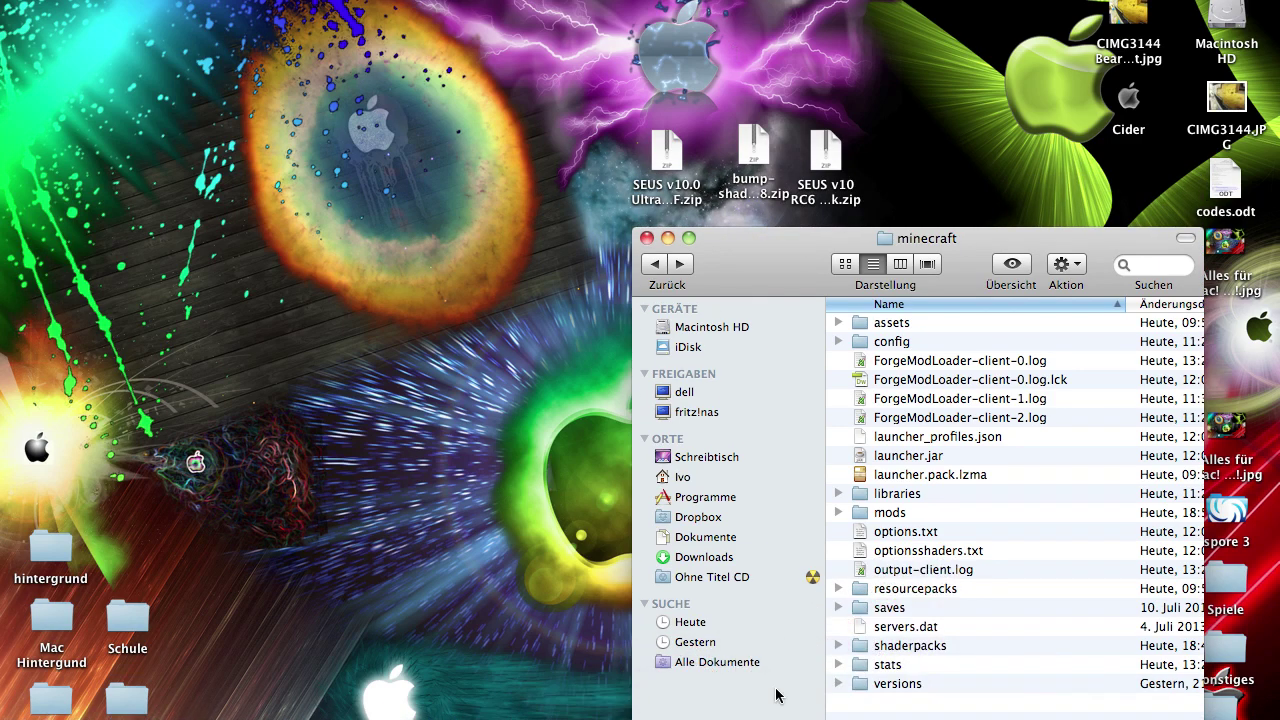
- Launch Minecraft 1.6.2 with the Forge profile and open the Shaders settings in its options
left_click(908, 695)
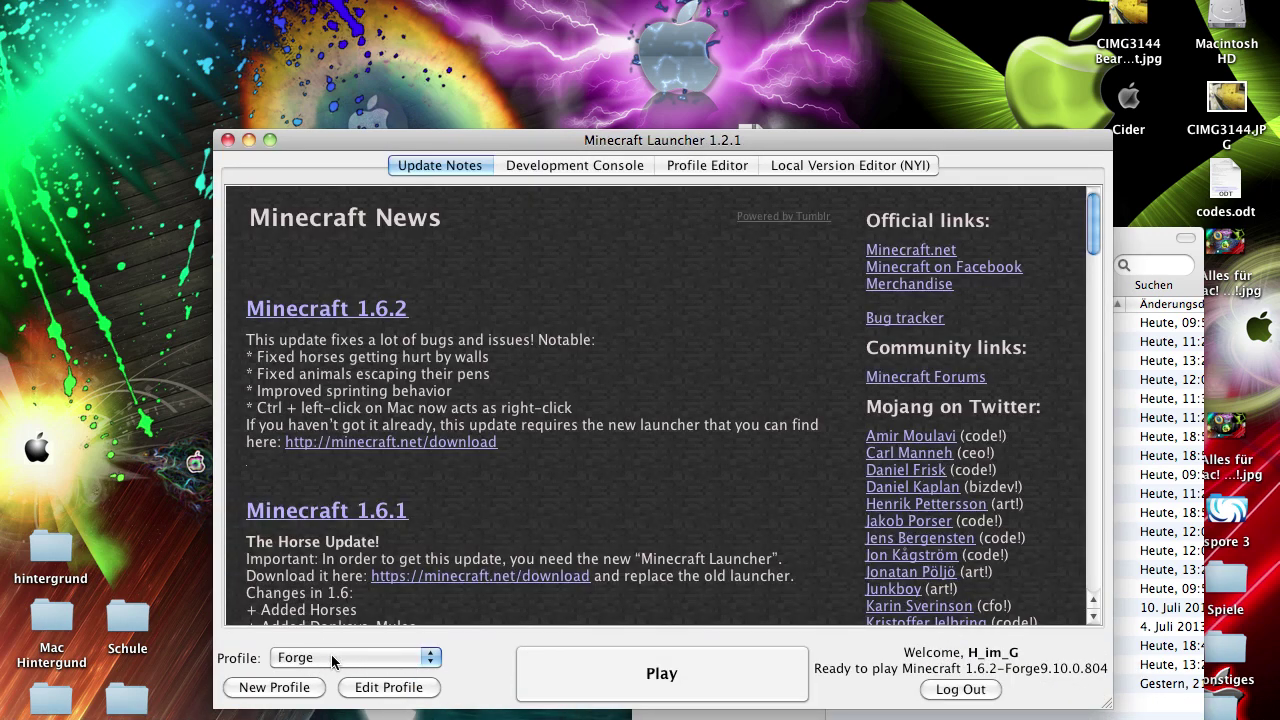
left_click(662, 677)
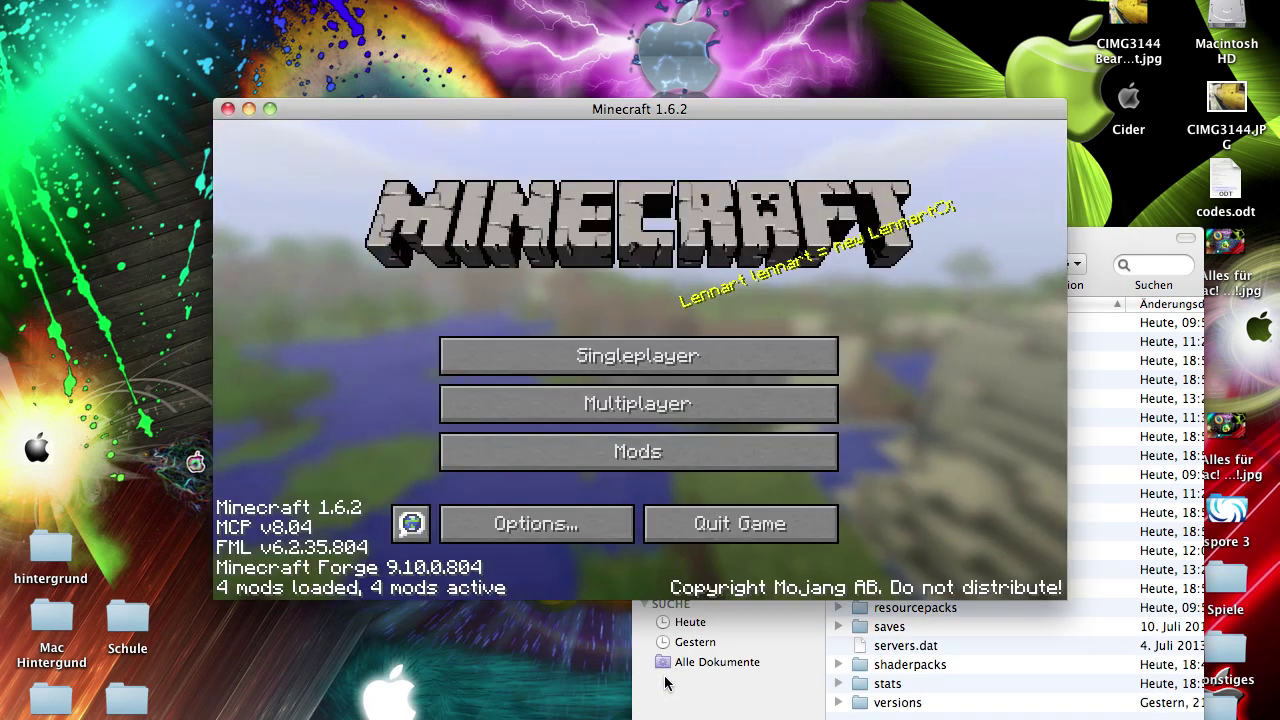
left_click(557, 527)
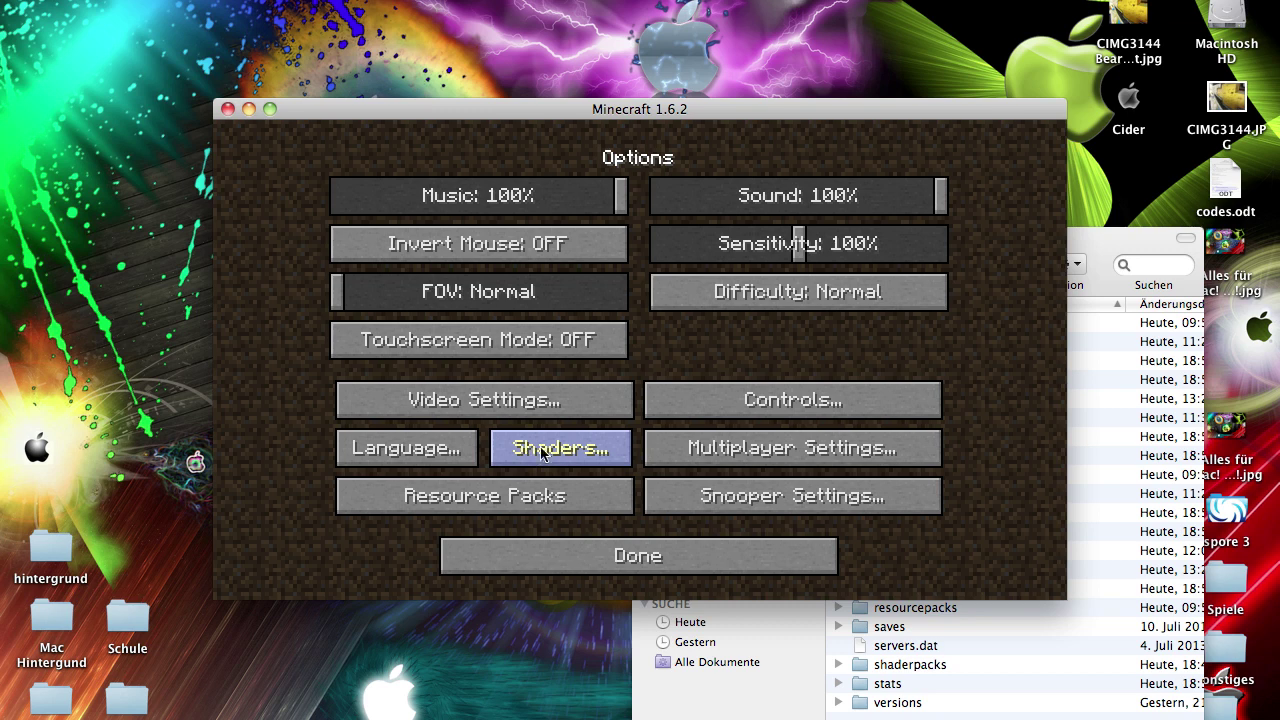
left_click(505, 450)
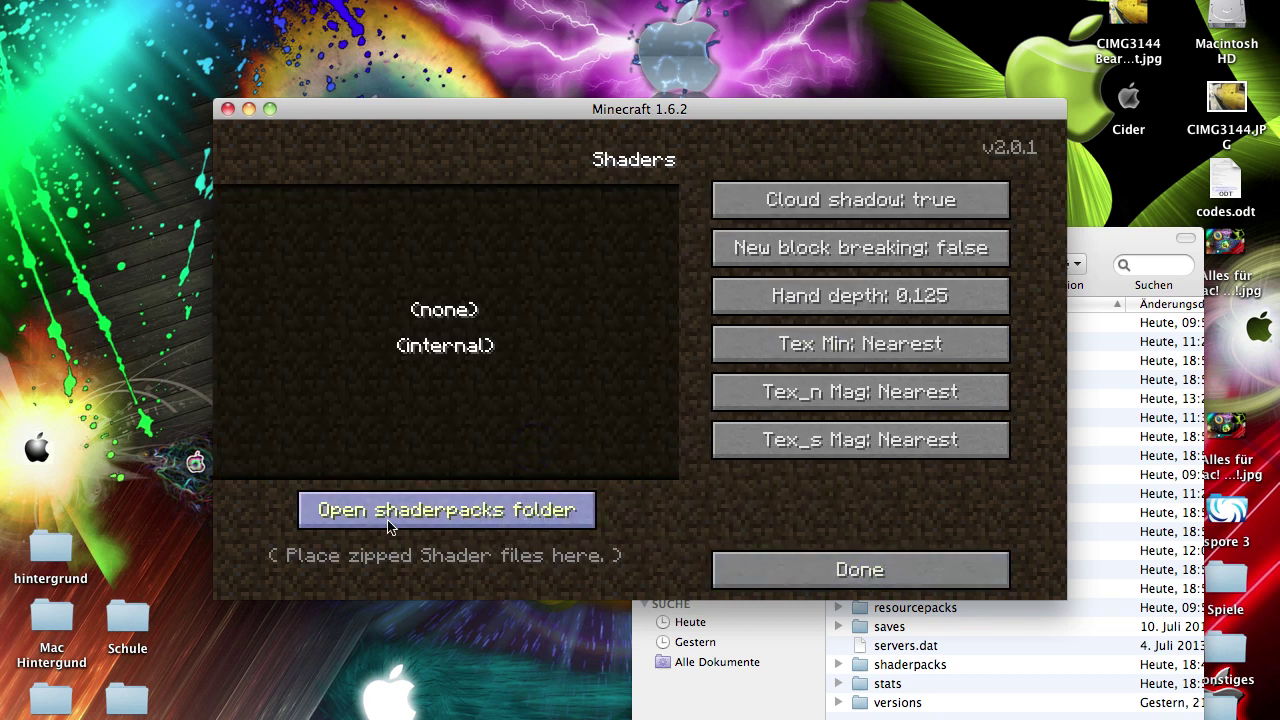
- Open the shaderpacks folder from the Shaders settings, check its location in the minecraft folder, and reopen it
left_click(489, 524)
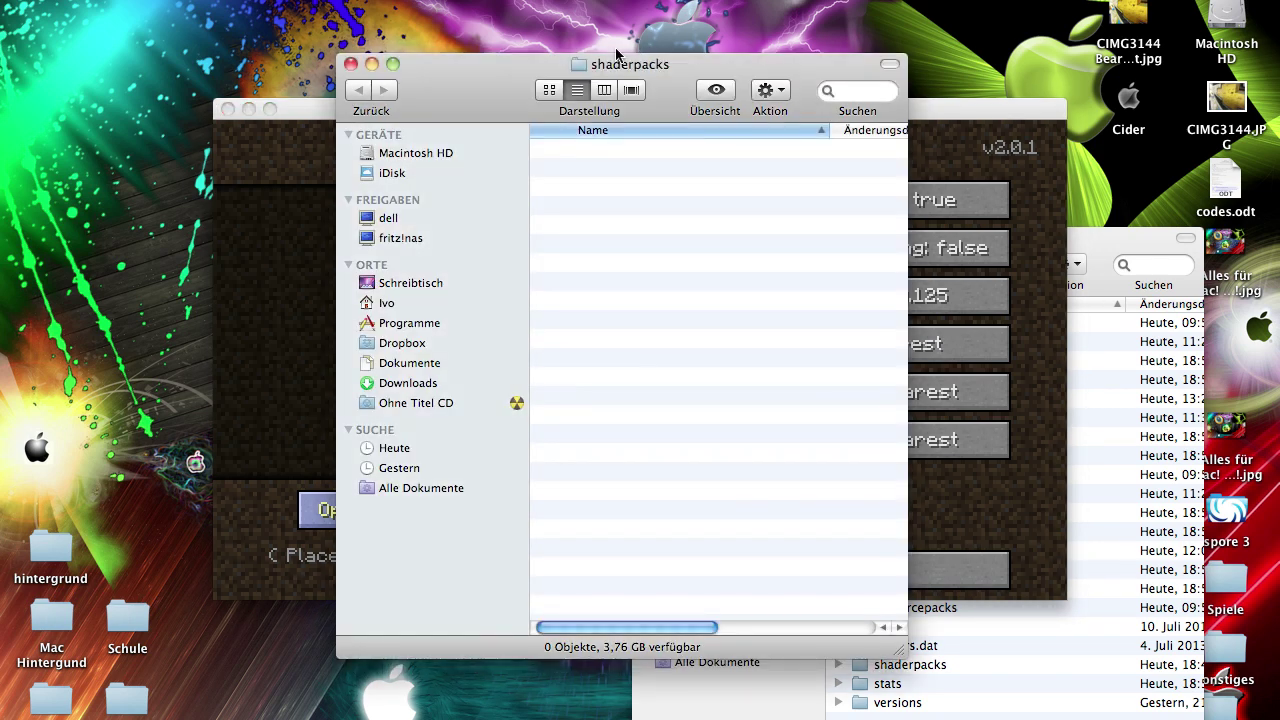
left_click(617, 53, "super")
left_click(605, 85)
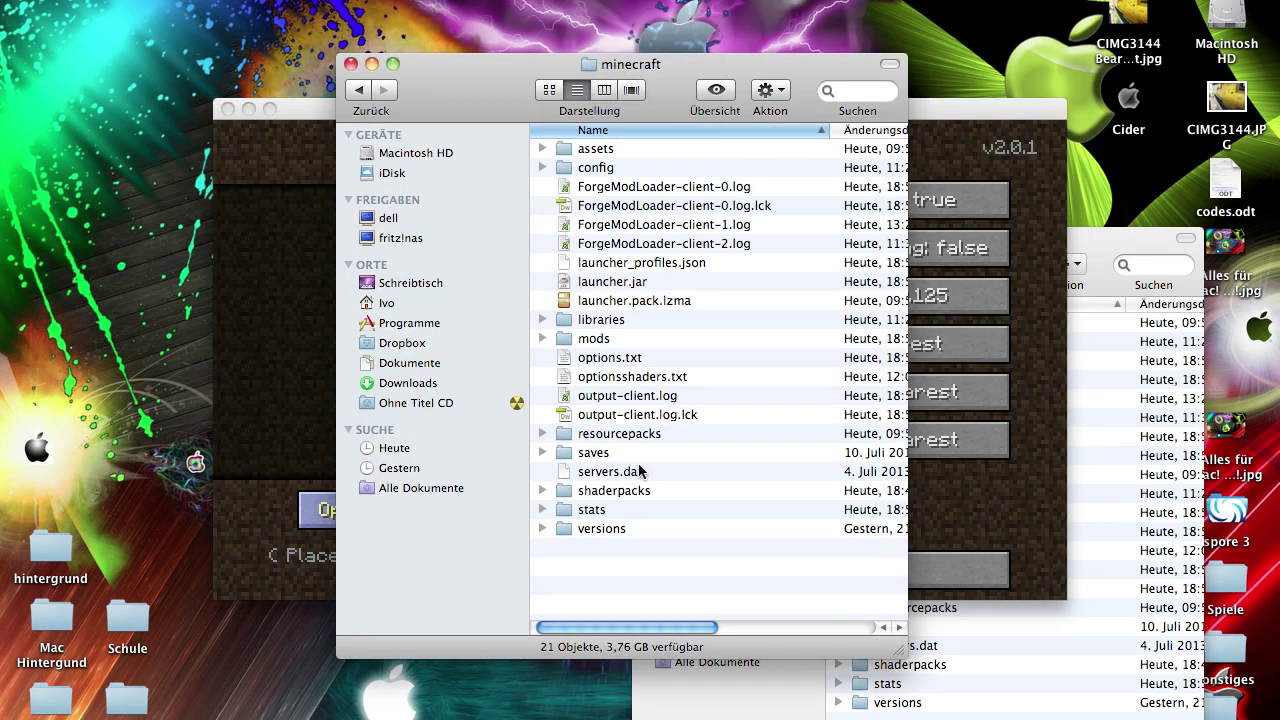
double_click(614, 490)
- Move the SEUS Ultra DOF, SEUS RC6 and bump-shadow-waving zip files from the desktop into the shaderpacks folder
left_click_drag(437, 86, 320, 108)
key("F11")
key("F11")
key("F11")
left_click_drag(627, 249, 948, 108)
left_click_drag(828, 160, 560, 290)
key("F11")
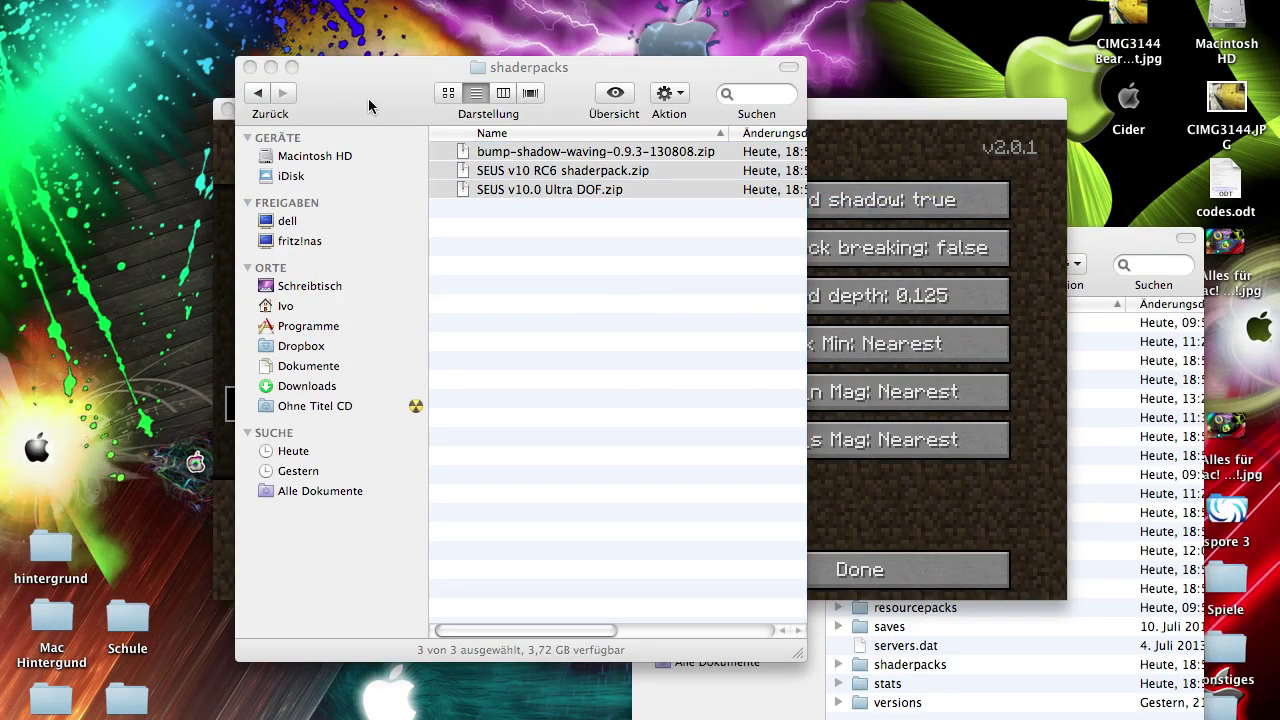
- Close the shaderpacks window and try the installed packs in Minecraft's shader list, ending on bump-shadow-waving-0.9.3-130808.zip
left_click_drag(356, 87, 851, 92)
left_click(738, 64)
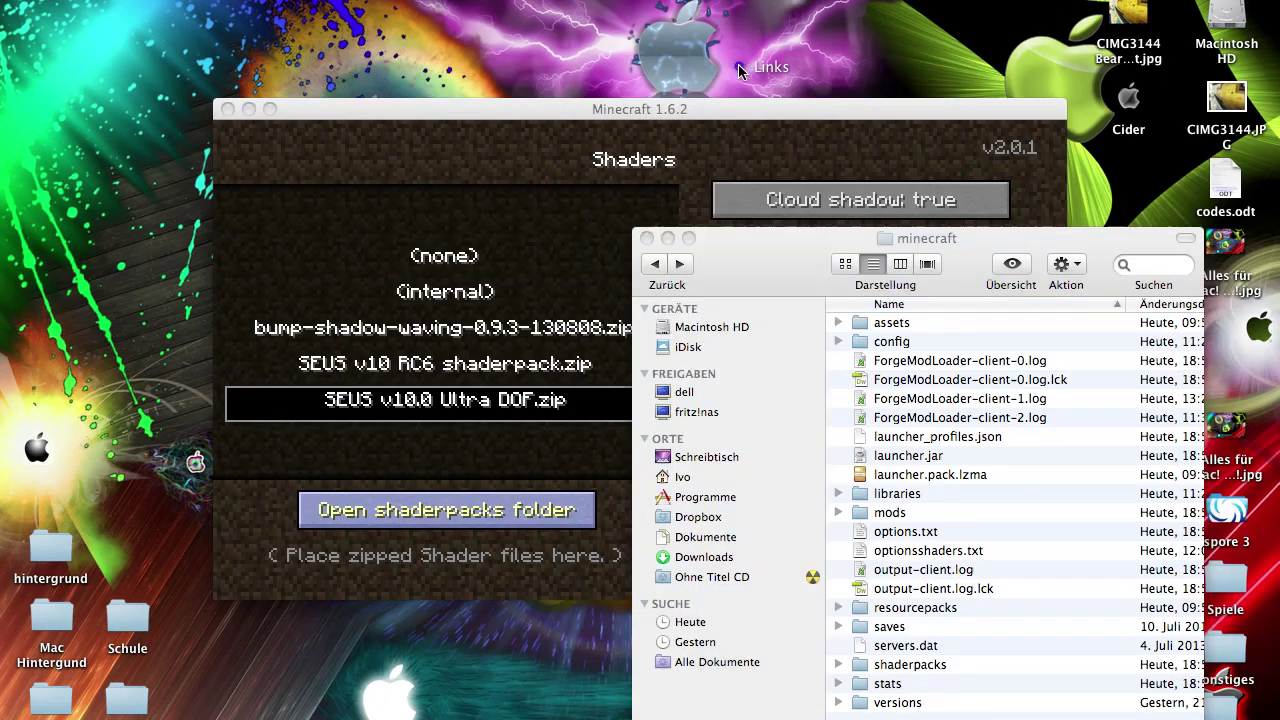
left_click(420, 380)
left_click(485, 333)
left_click(485, 366)
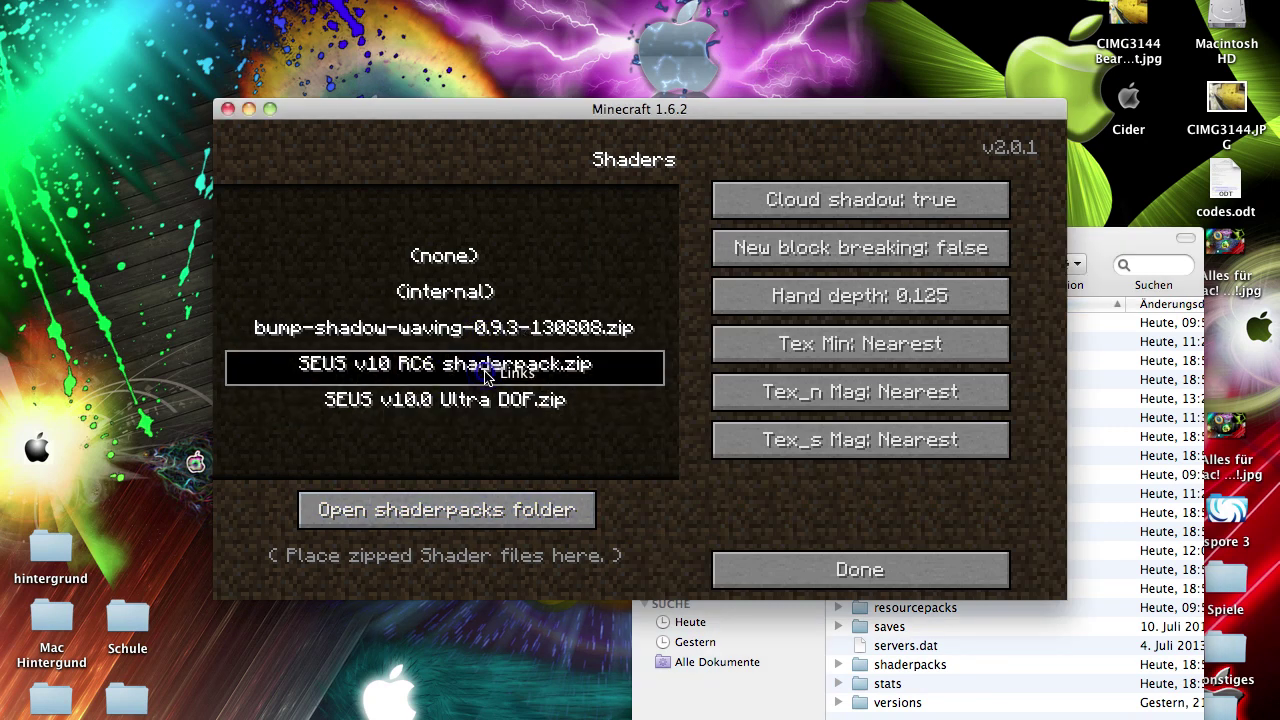
left_click(485, 405)
left_click(490, 334)
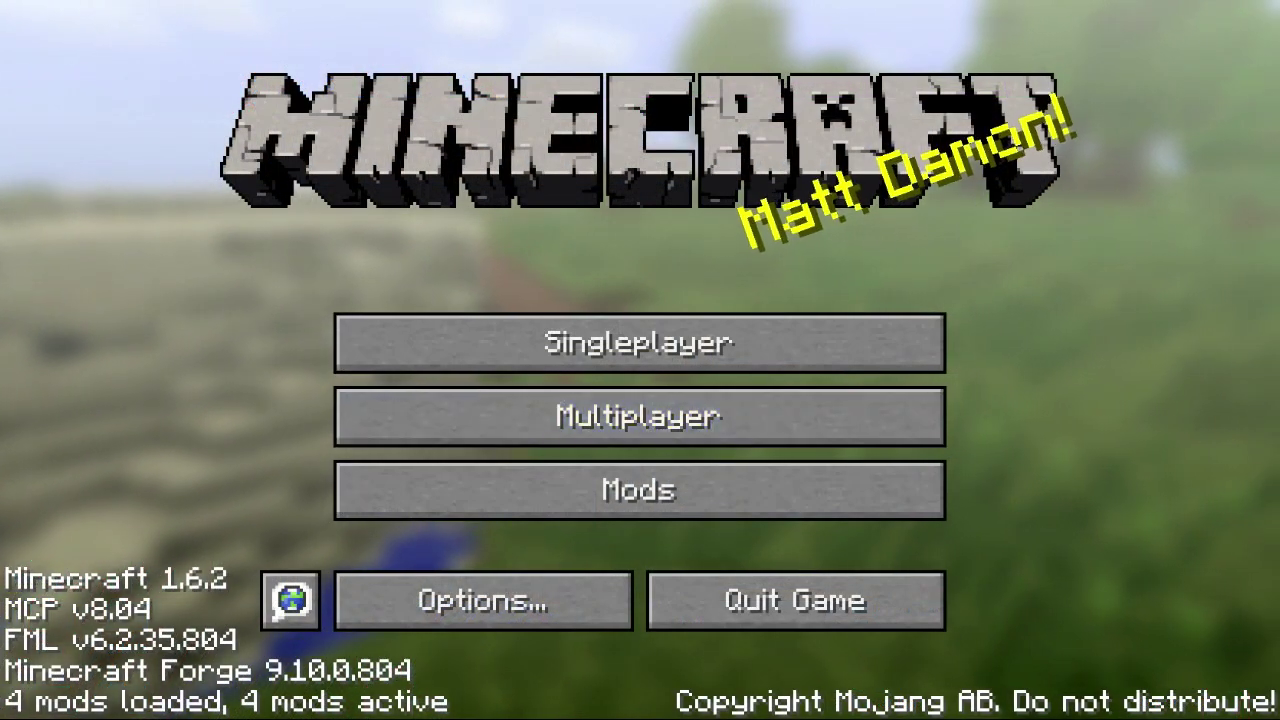
- Create a new singleplayer world named "Shaders mod" in Creative game mode
left_click(640, 342)
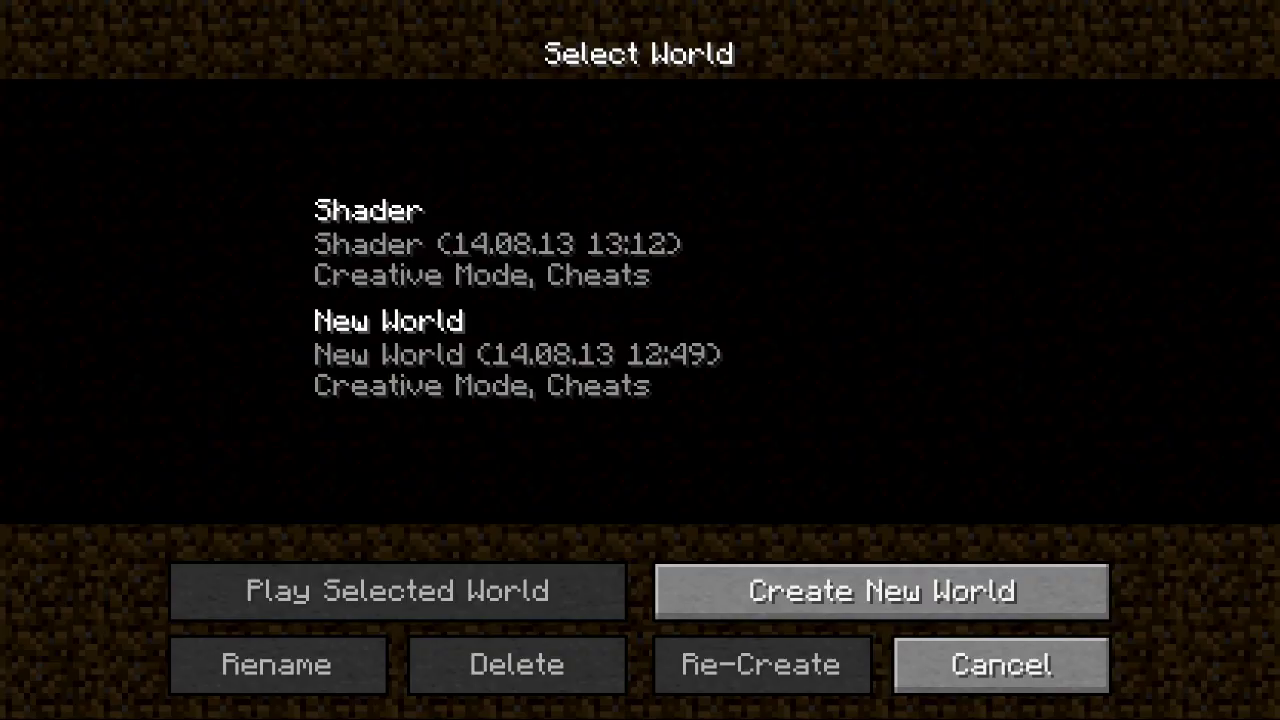
left_click(760, 590)
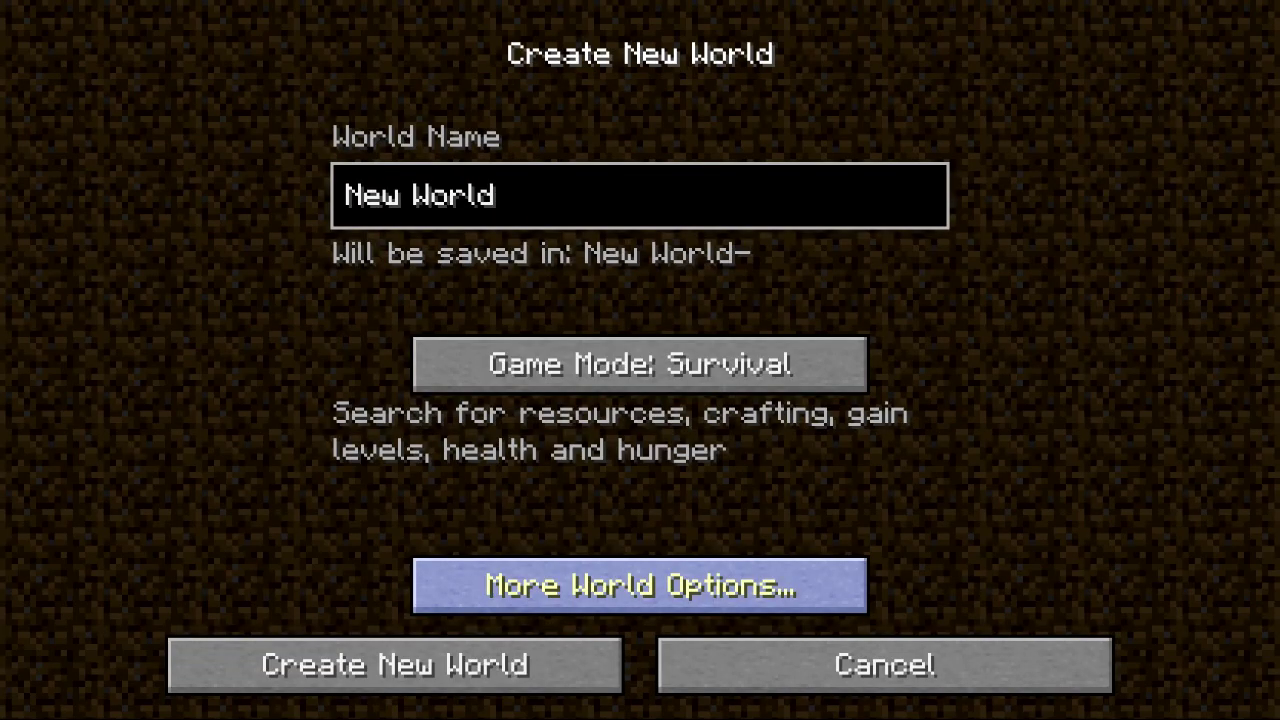
key("BackSpace")
key("BackSpace")
type("Shaders mod")
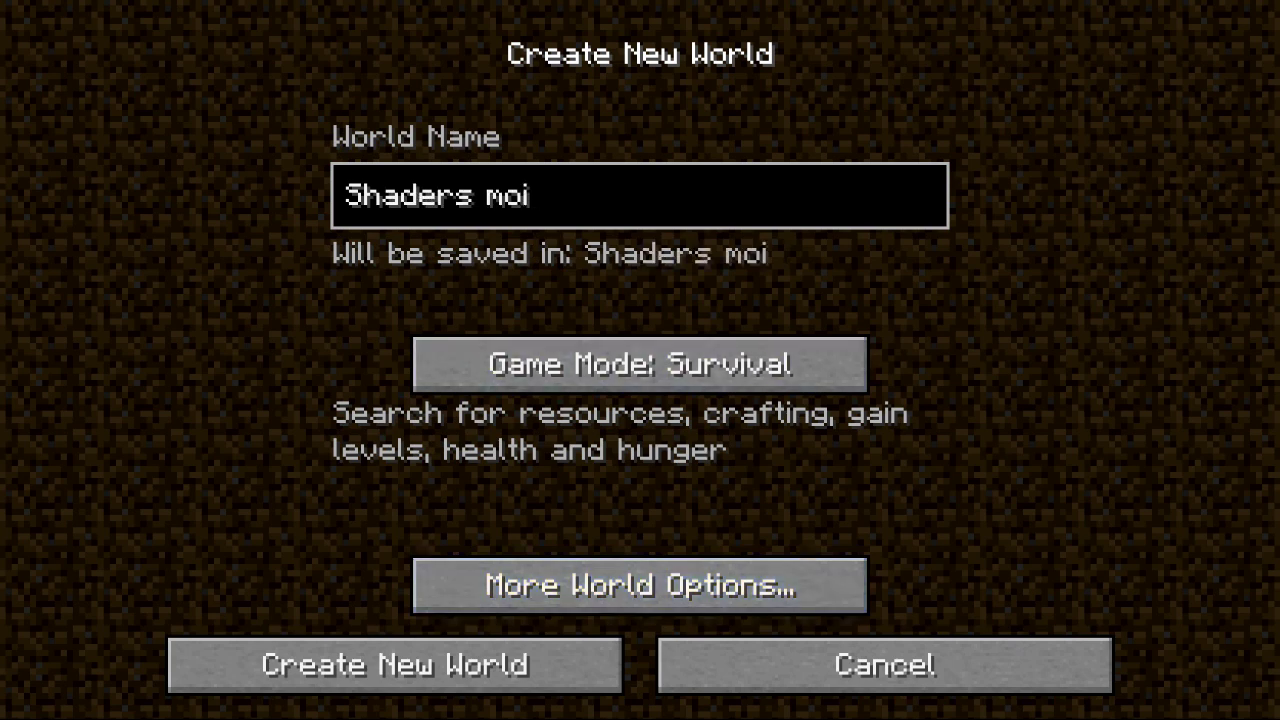
left_click(640, 364)
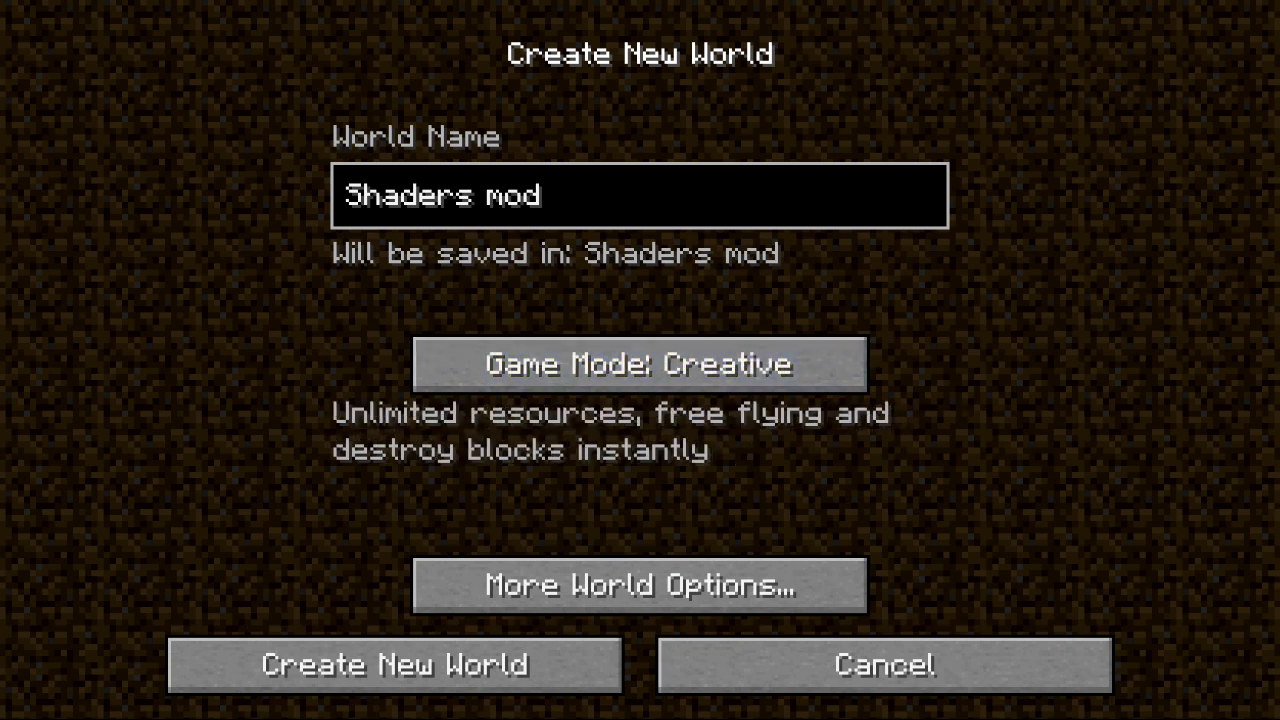
left_click(395, 665)
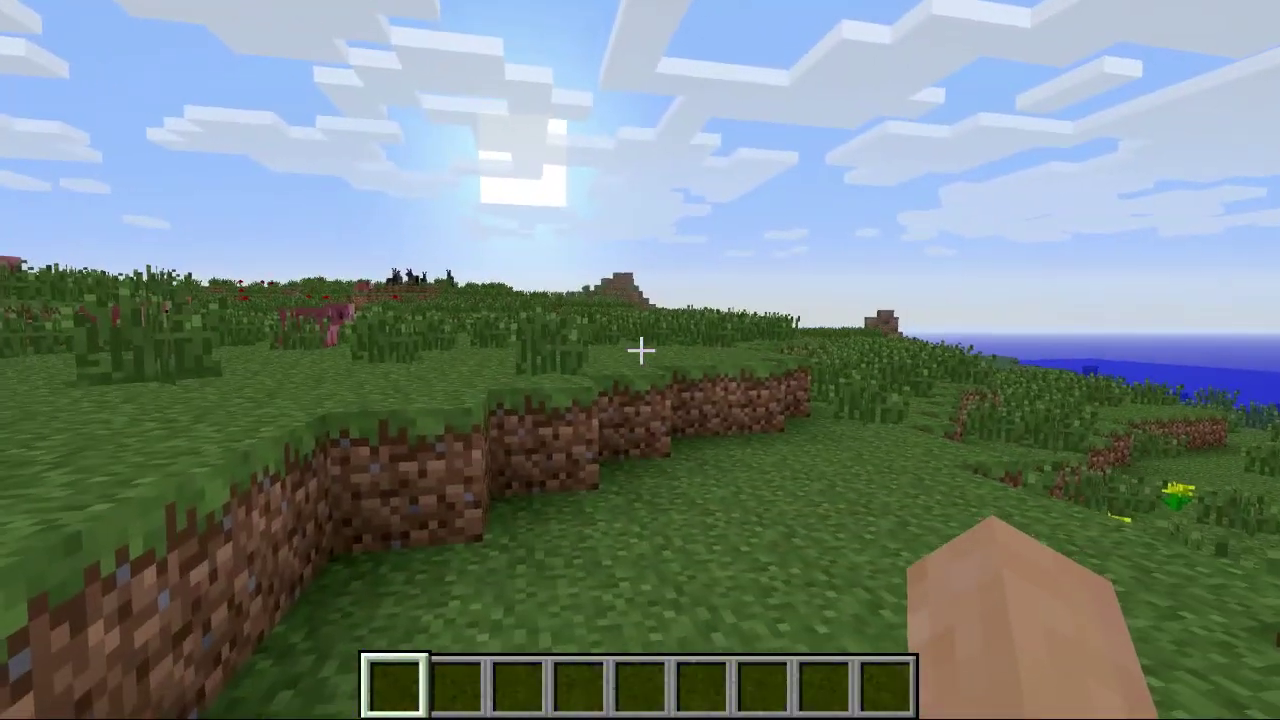
- Activate the bump-shadow-waving-0.9.3-130808.zip shaderpack in the Shaders settings and return to the game
key("Escape")
left_click(480, 430)
left_click(518, 484)
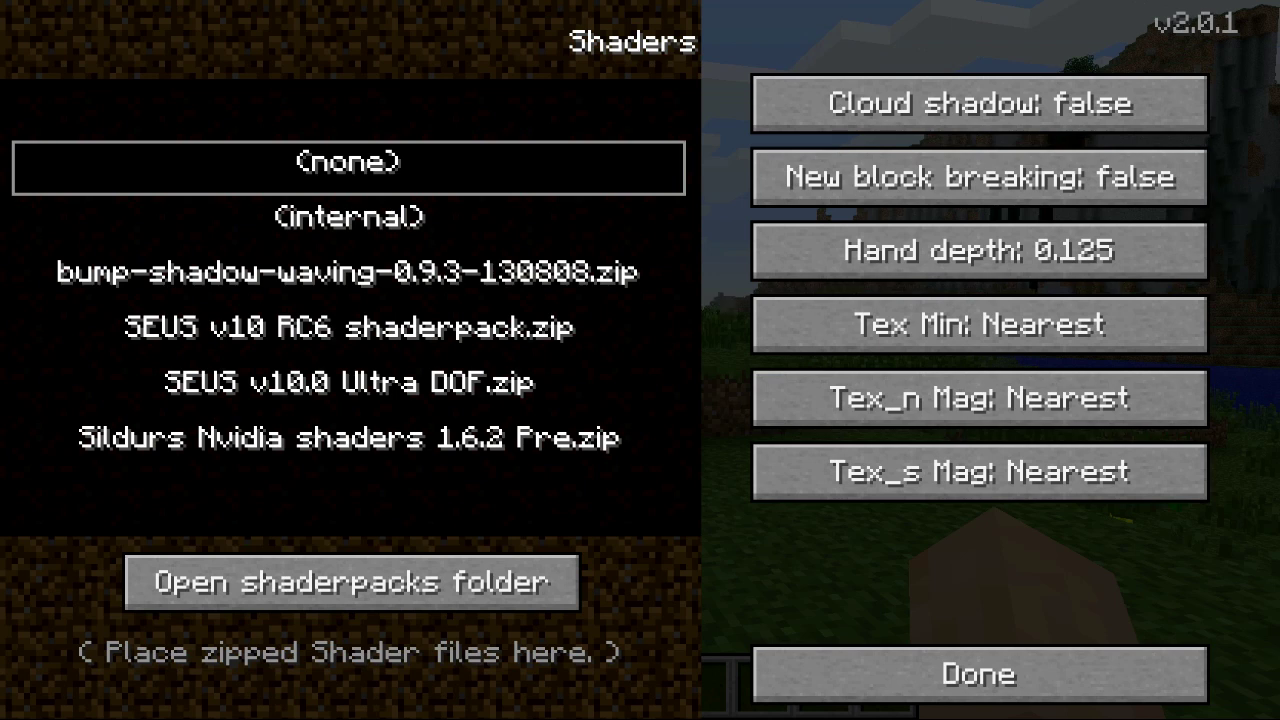
left_click(348, 272)
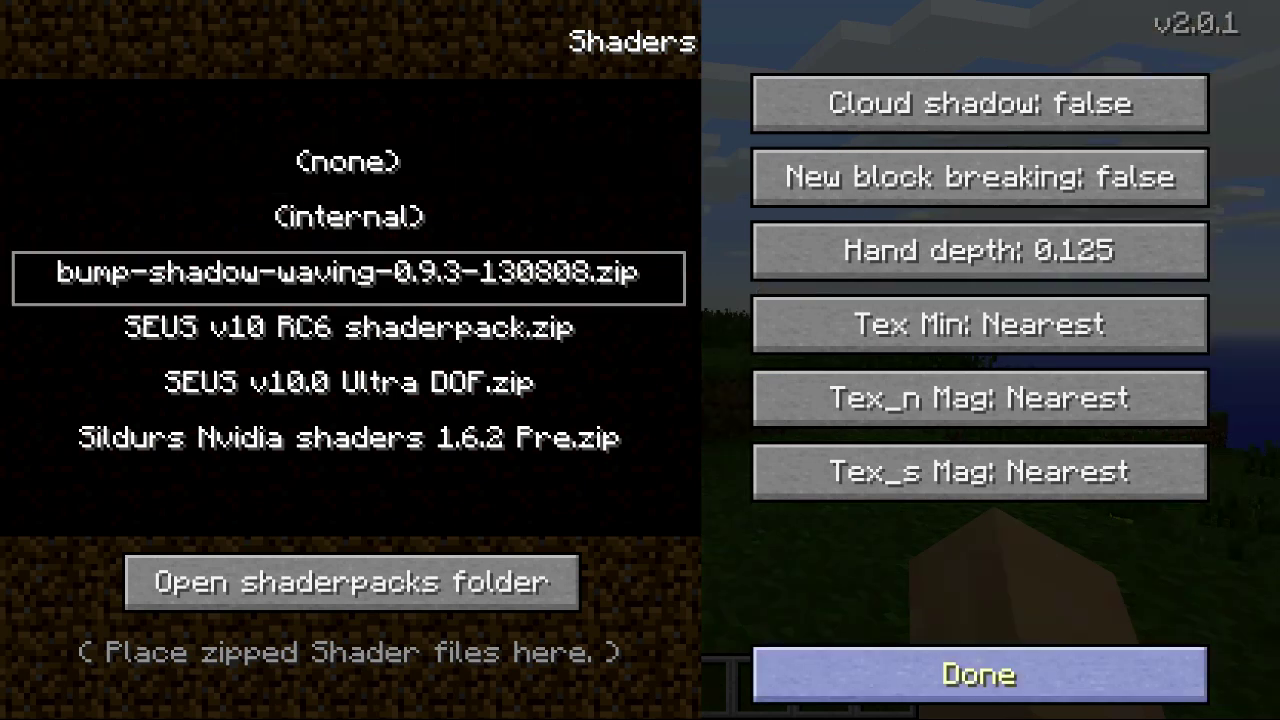
left_click(870, 666)
left_click(840, 650)
left_click(640, 219)
- Walk and jump across the grassland to view the world with the bump-shadow-waving pack
key("w")
key("space")
key("w")
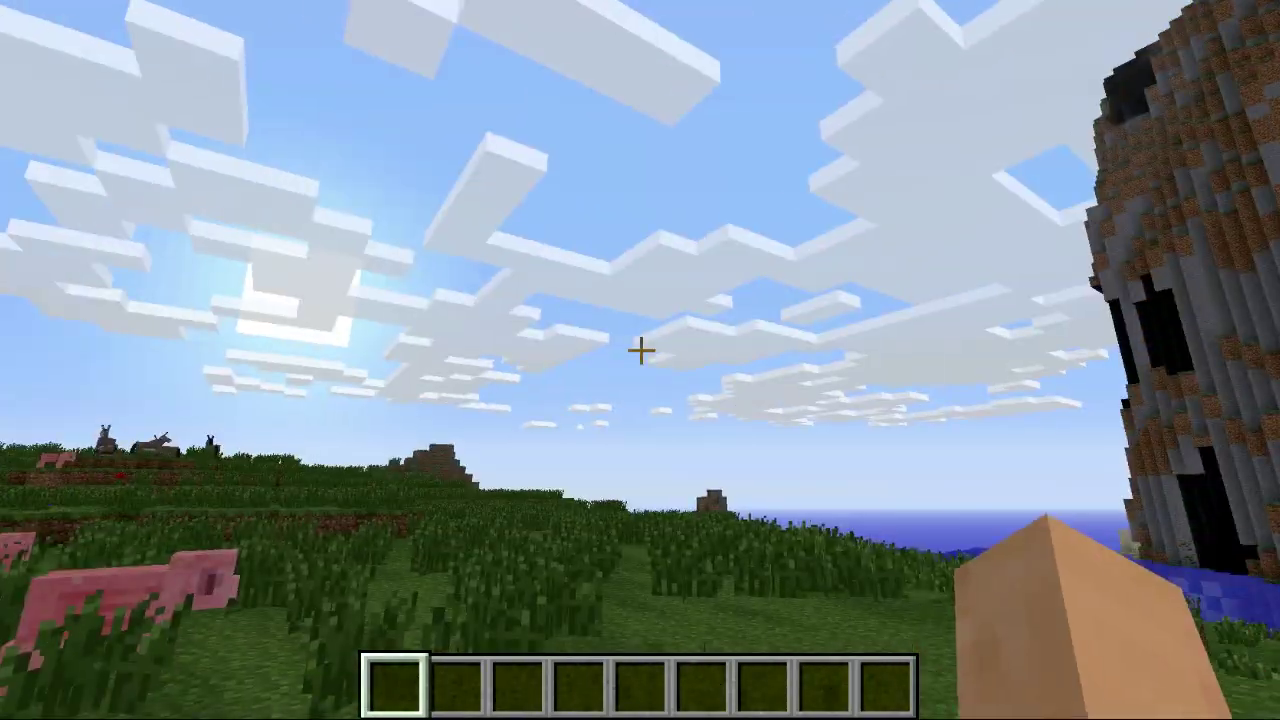
- Switch the active shaderpack to SEUS v10.0 Ultra DOF.zip and return to the game
key("Escape")
left_click(480, 440)
left_click(520, 484)
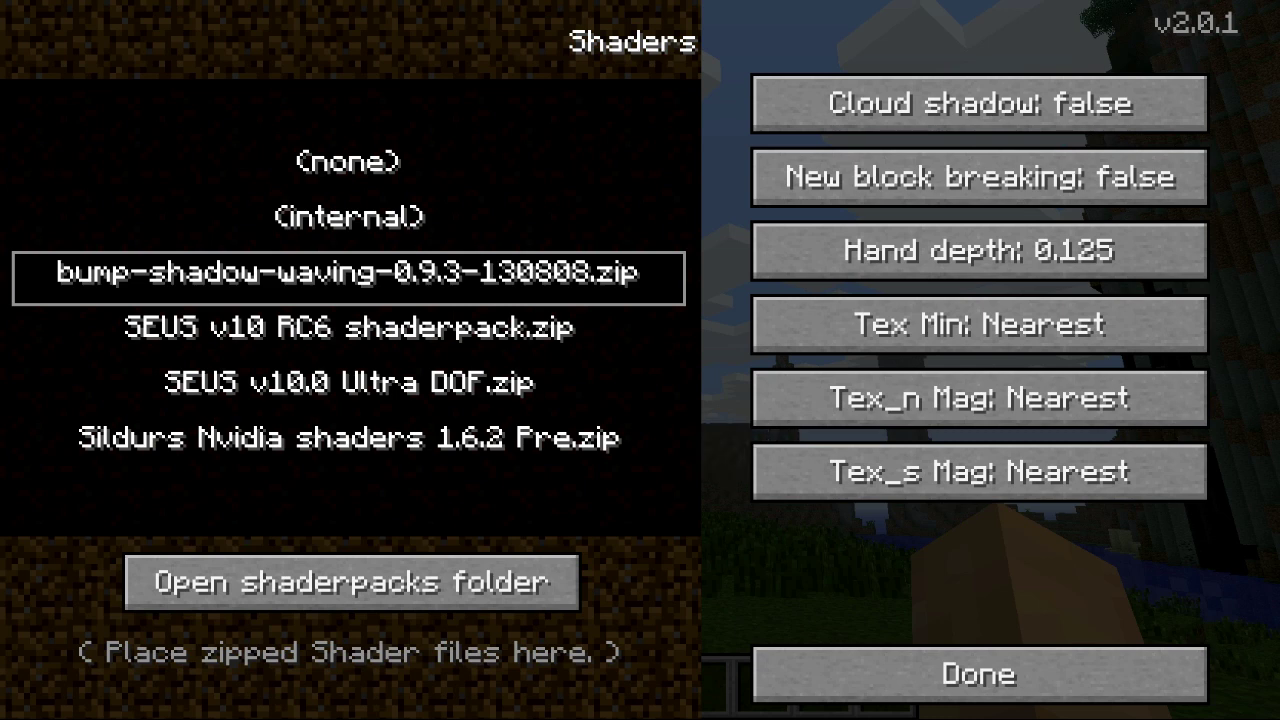
left_click(349, 388)
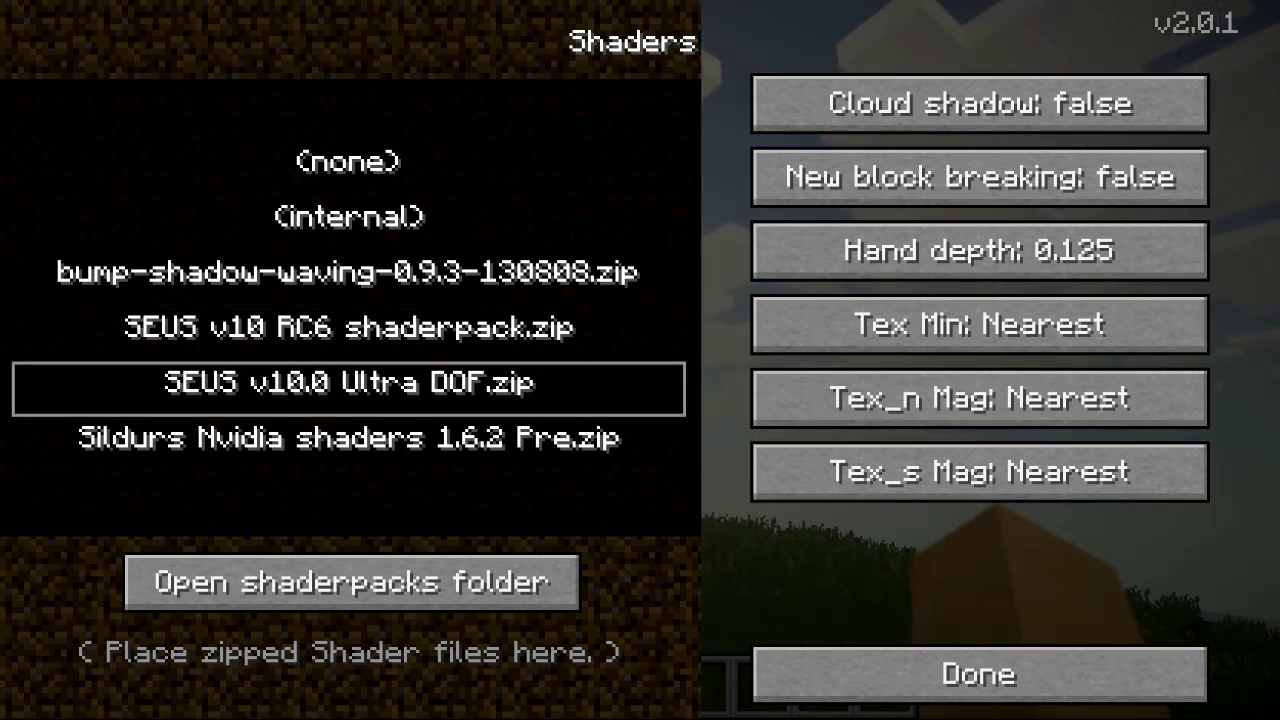
left_click(850, 665)
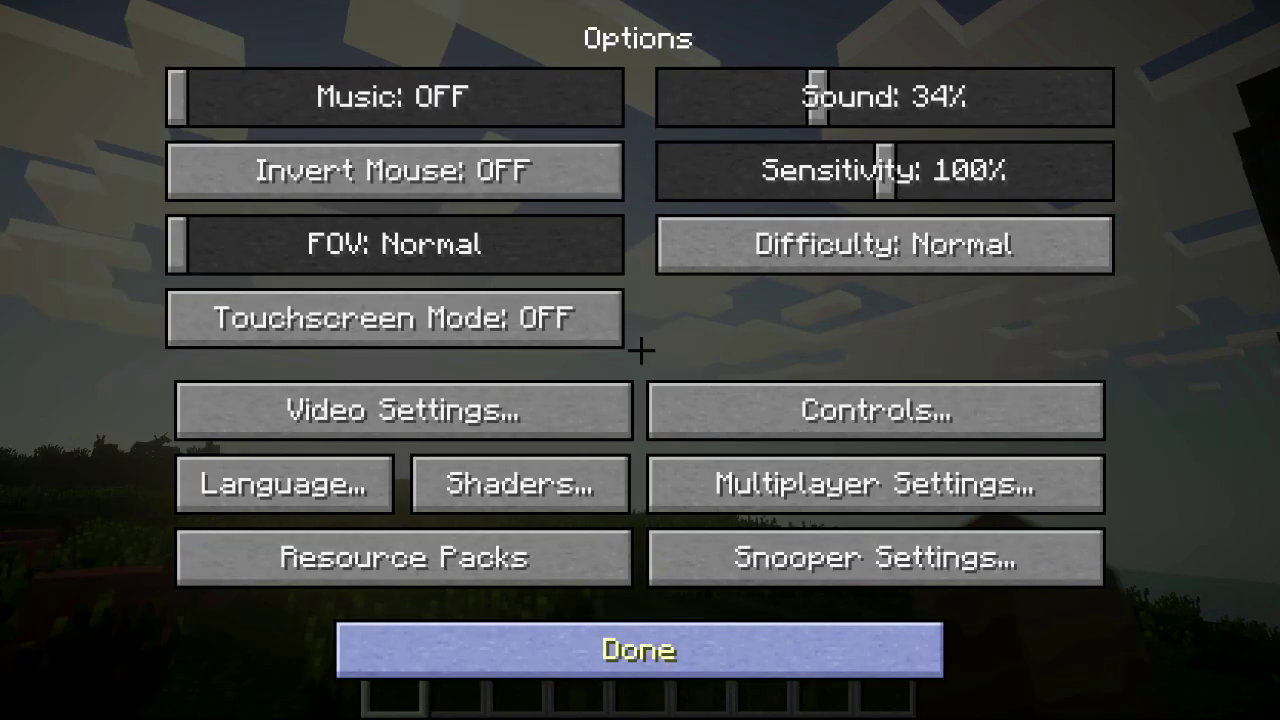
left_click(850, 665)
key("Escape")
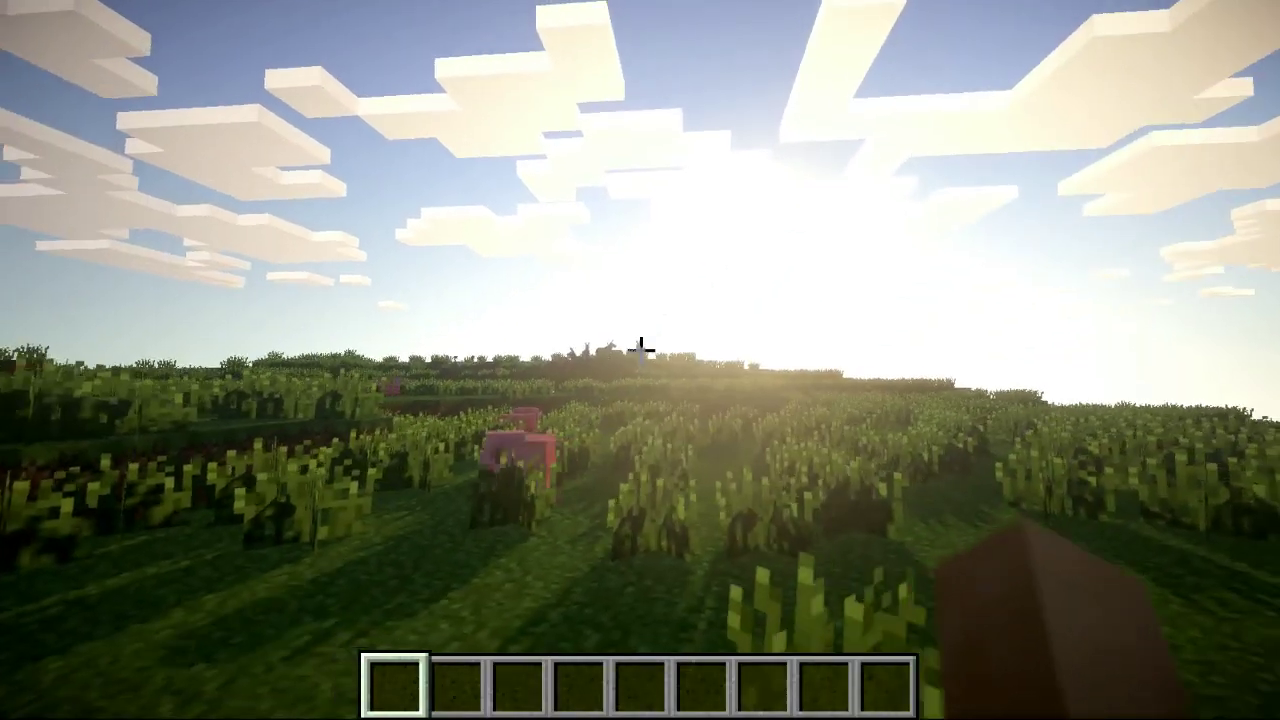
- Walk past the hills and along the water to examine the lighting, shadows and reflections
key("w")
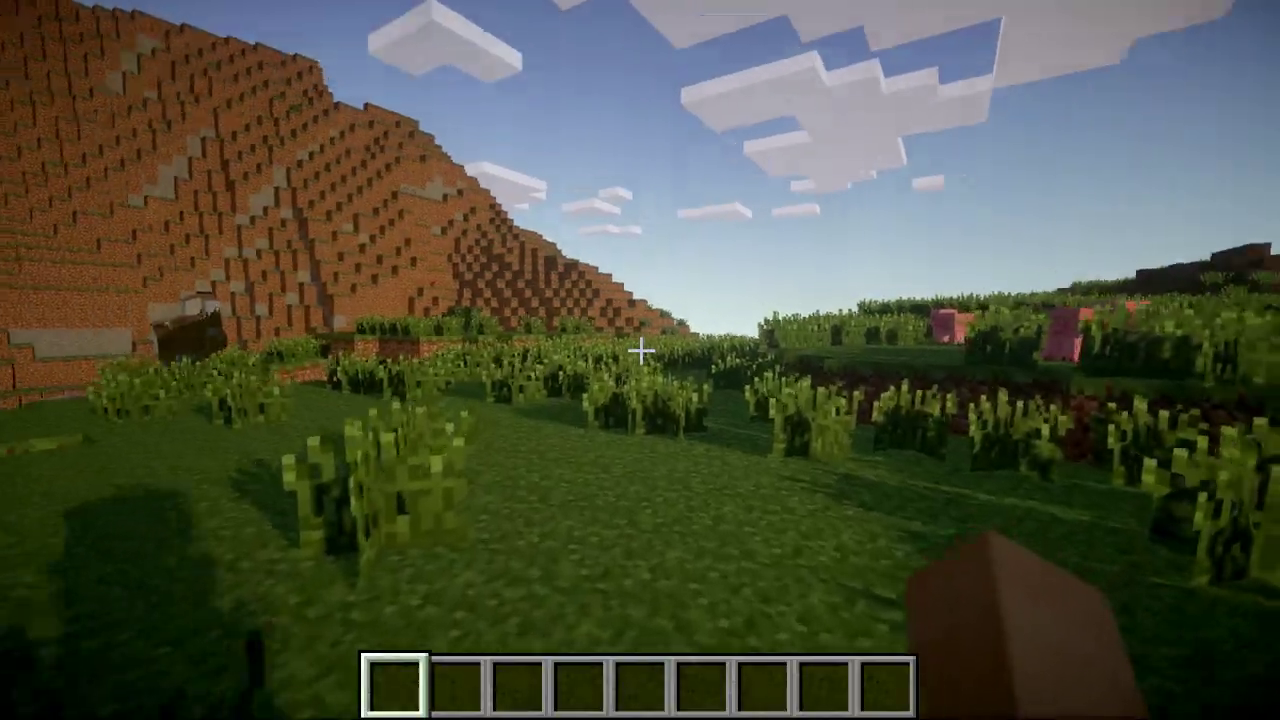
key("w")
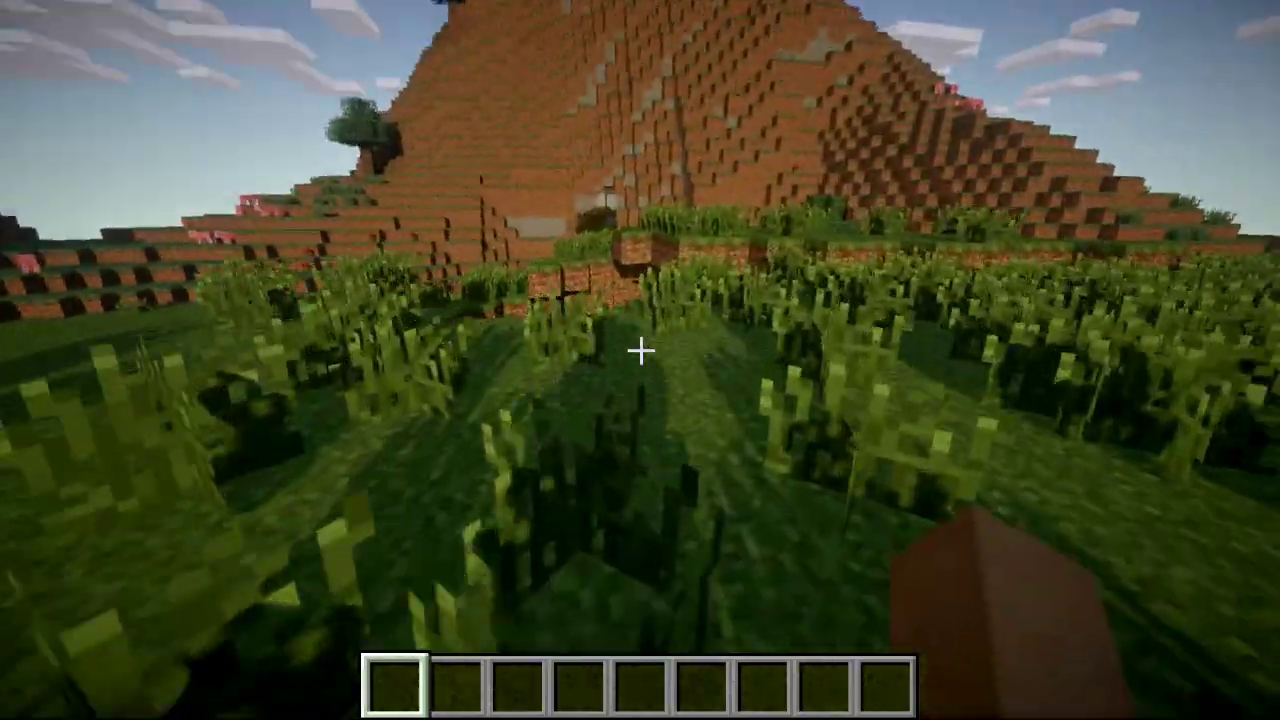
key("w")
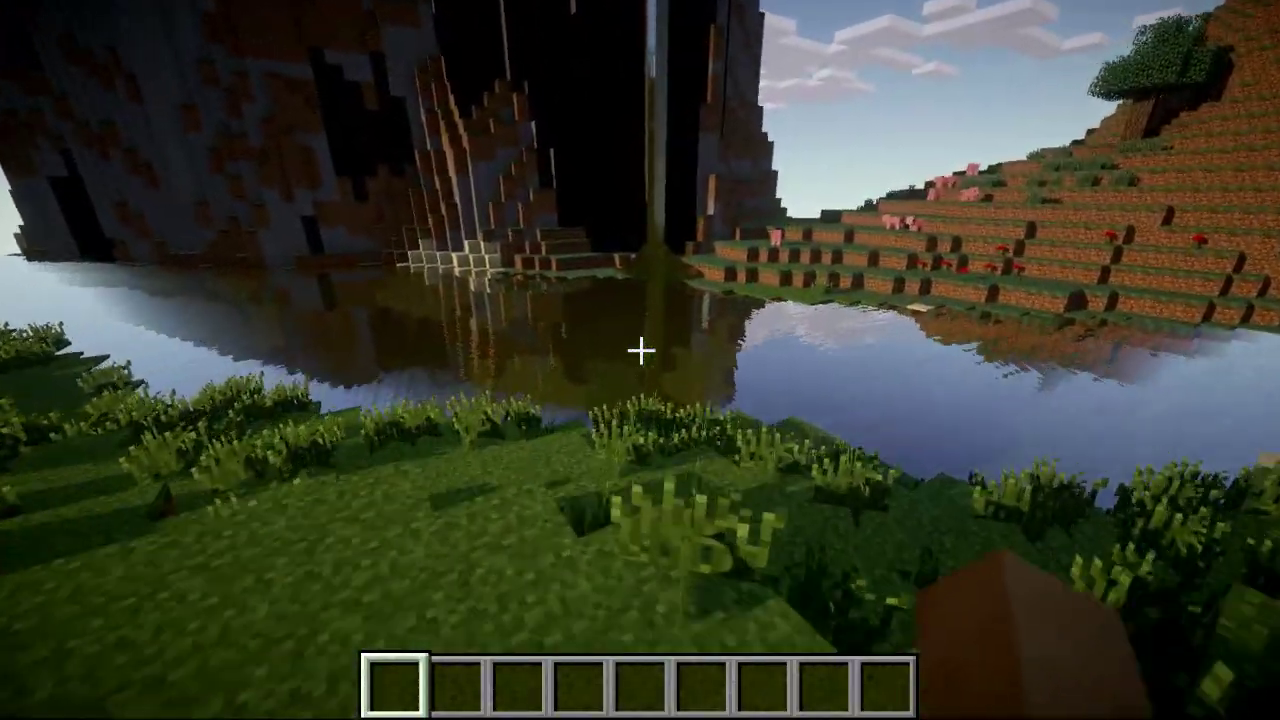
key("w")
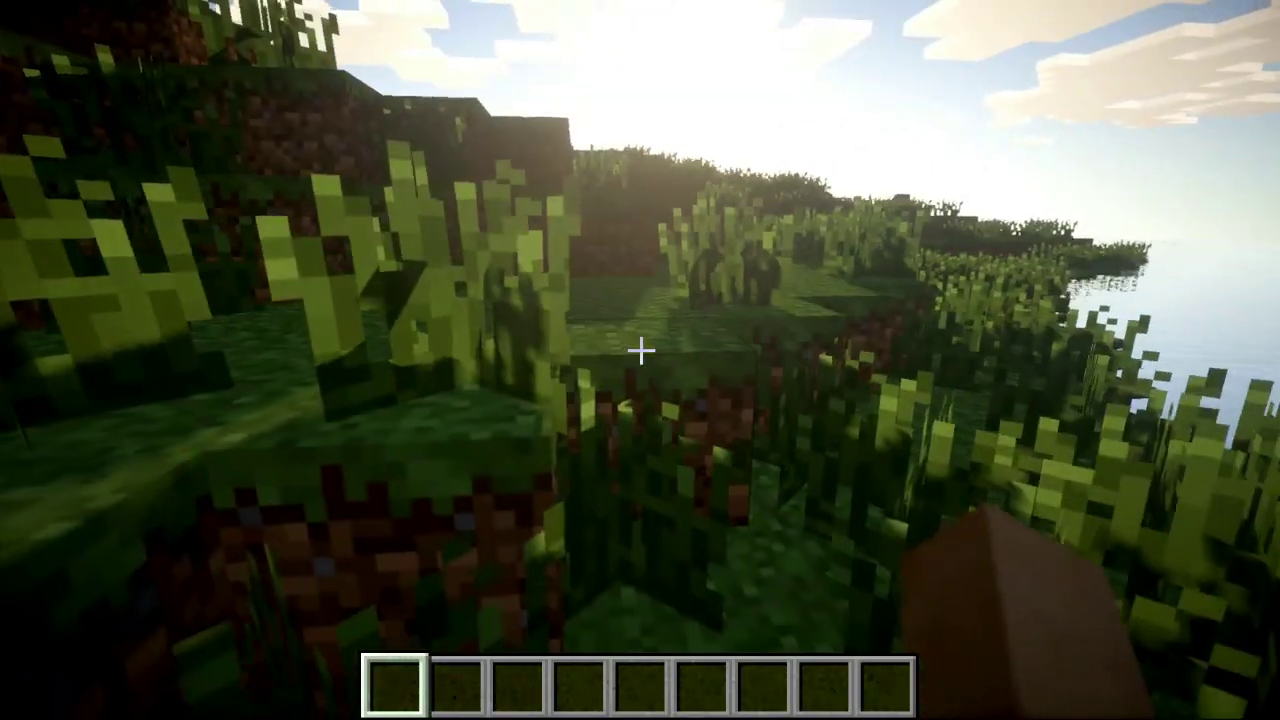
- Pause the game and revisit the Shaders settings before returning to the world
key("Escape")
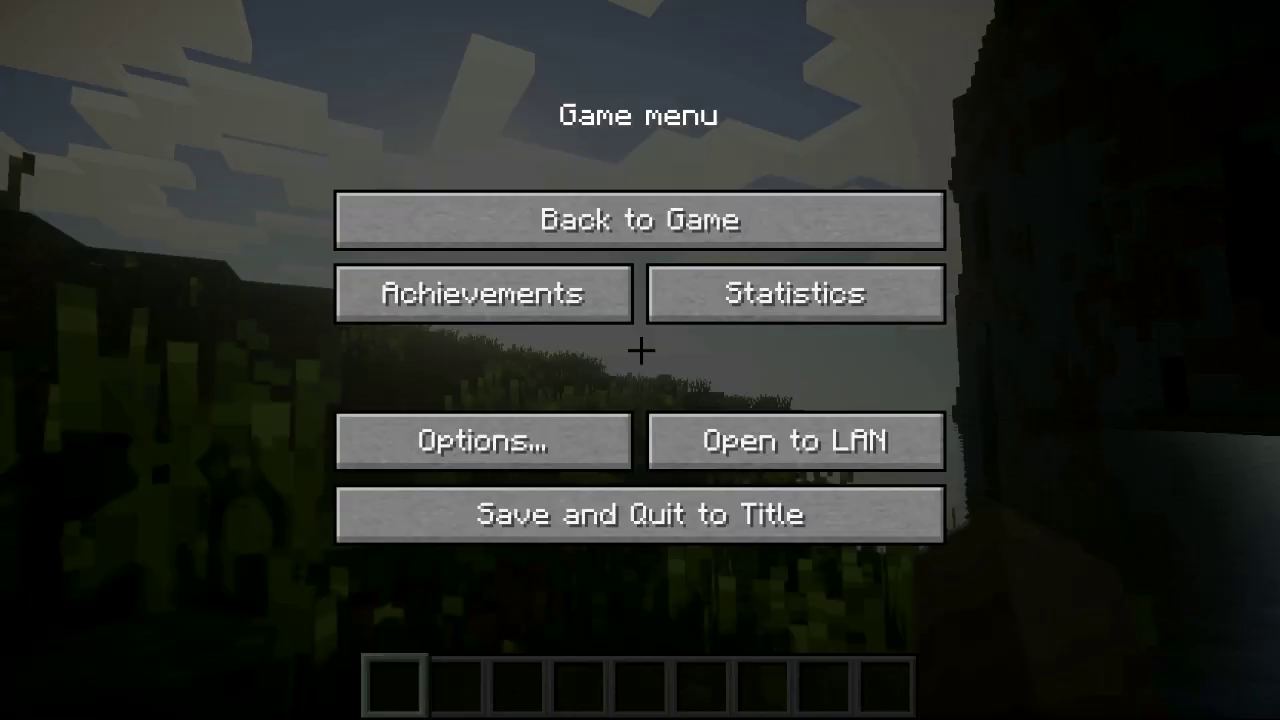
left_click(480, 440)
left_click(520, 484)
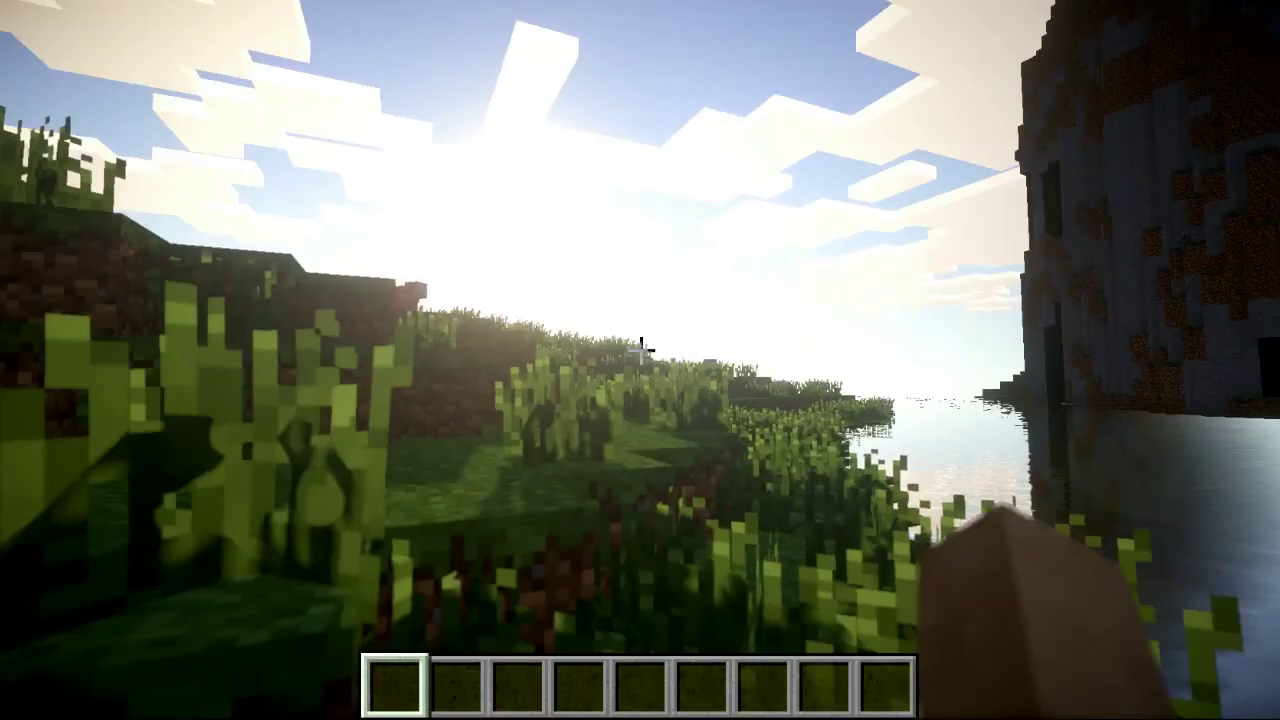
- Move around the tall grass near the water to examine the depth-of-field effect at close range
key("w")
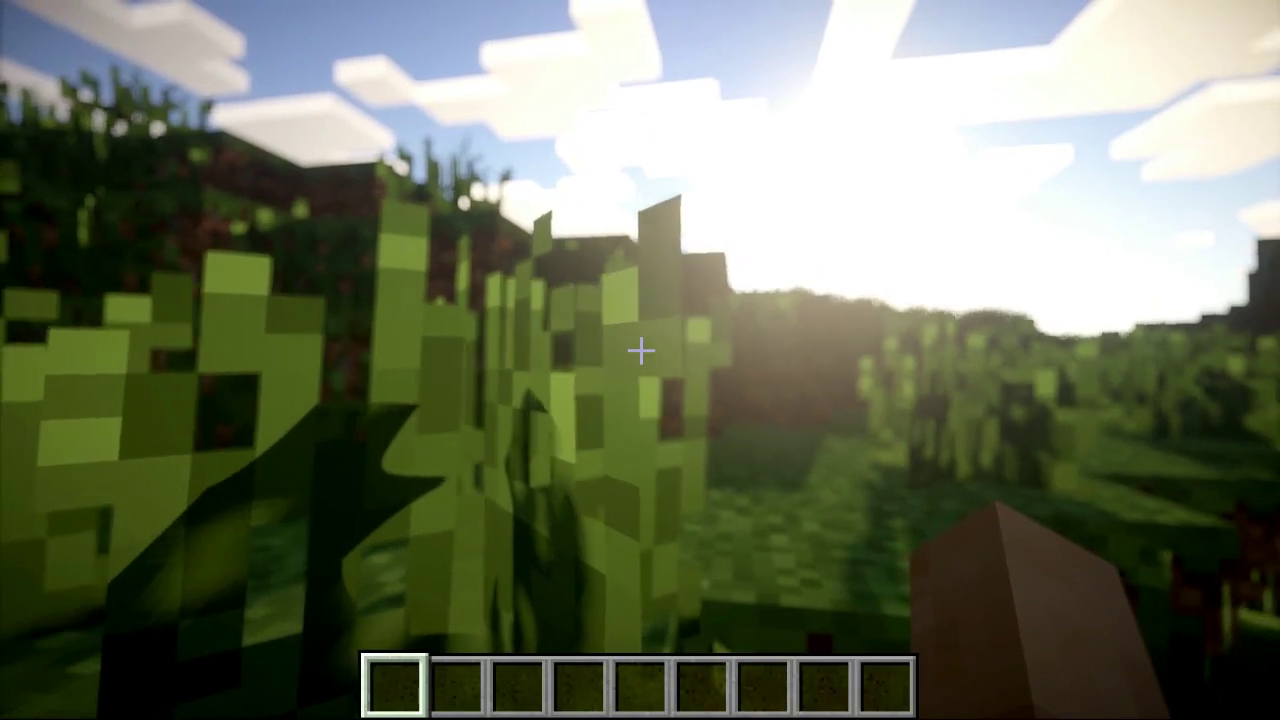
key("w")
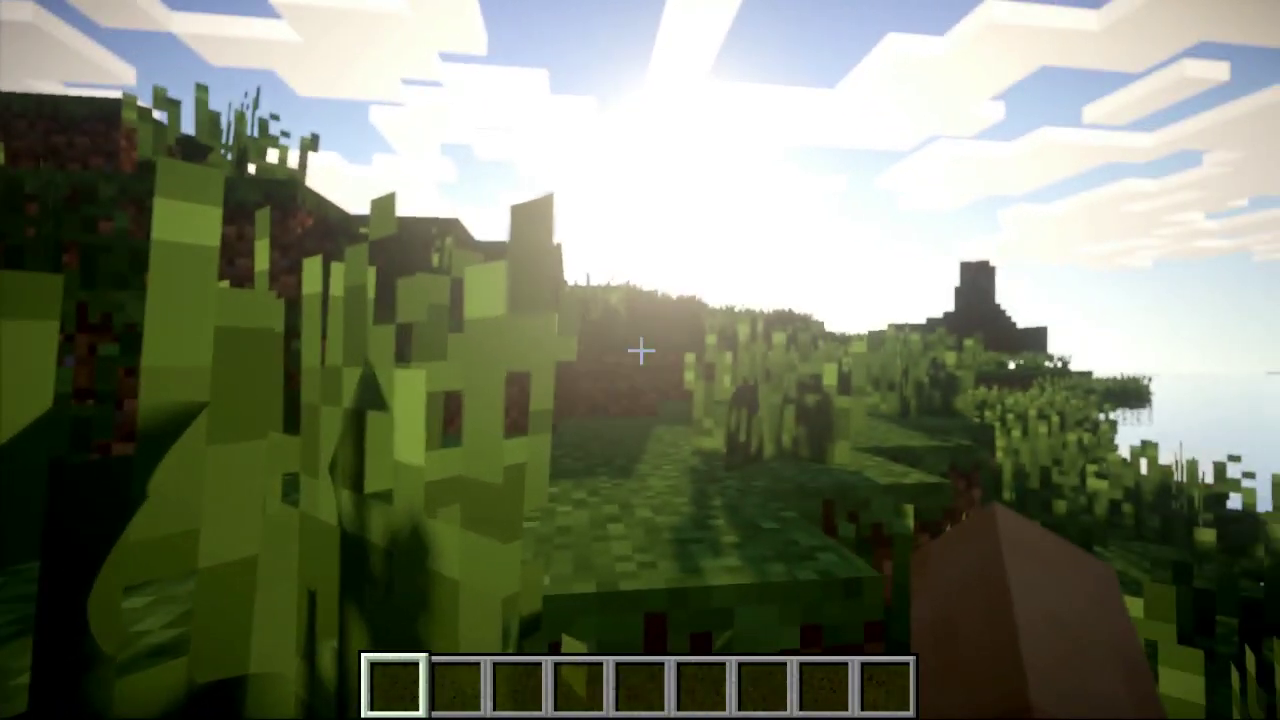
key("w")
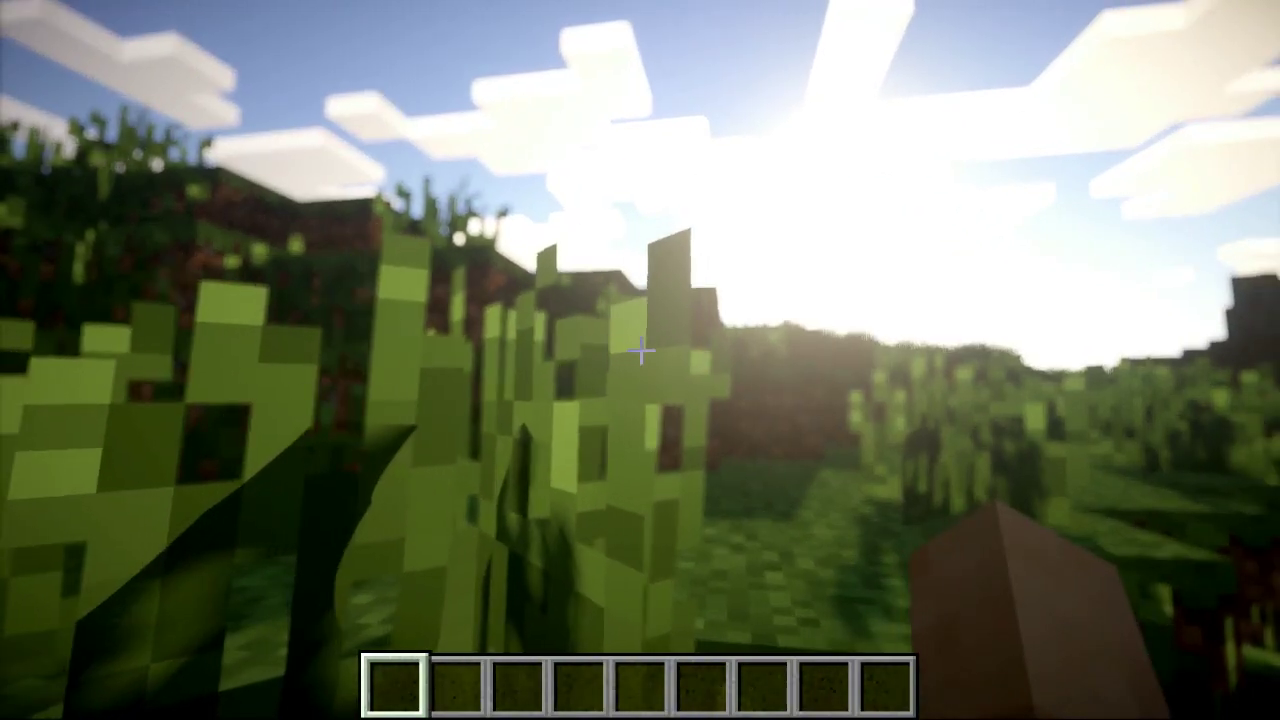
key("w")
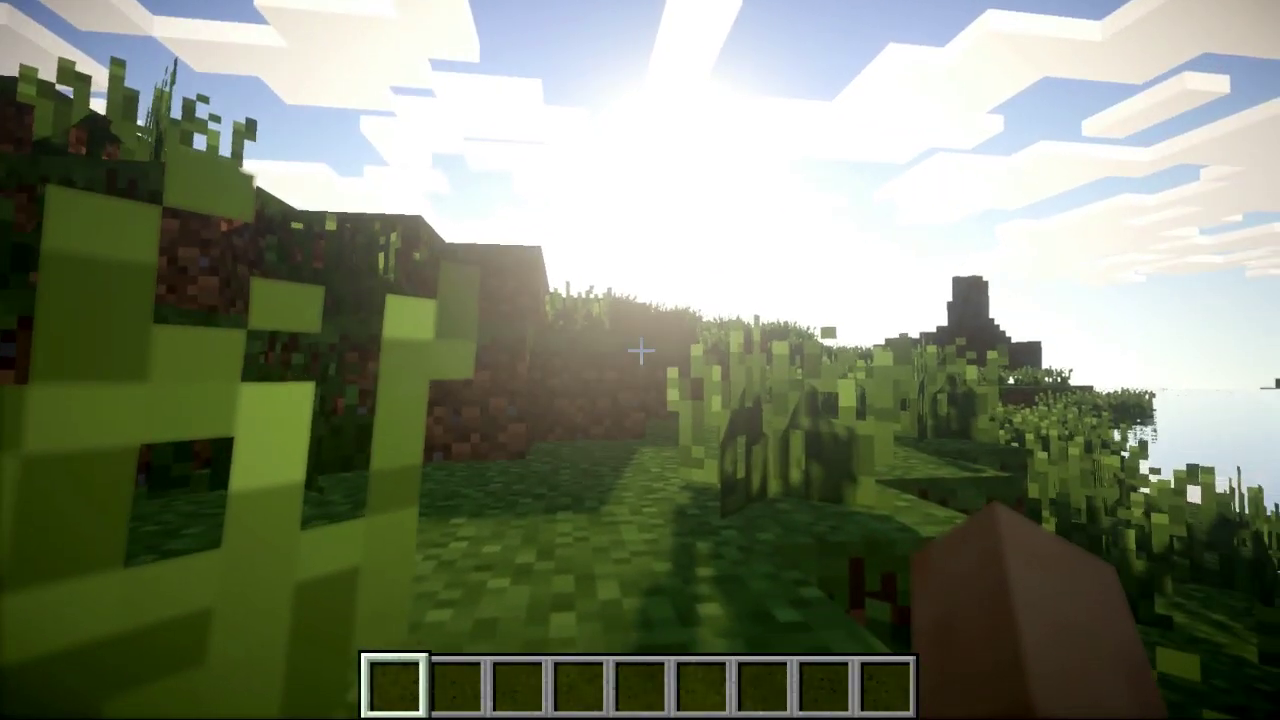
key("s")
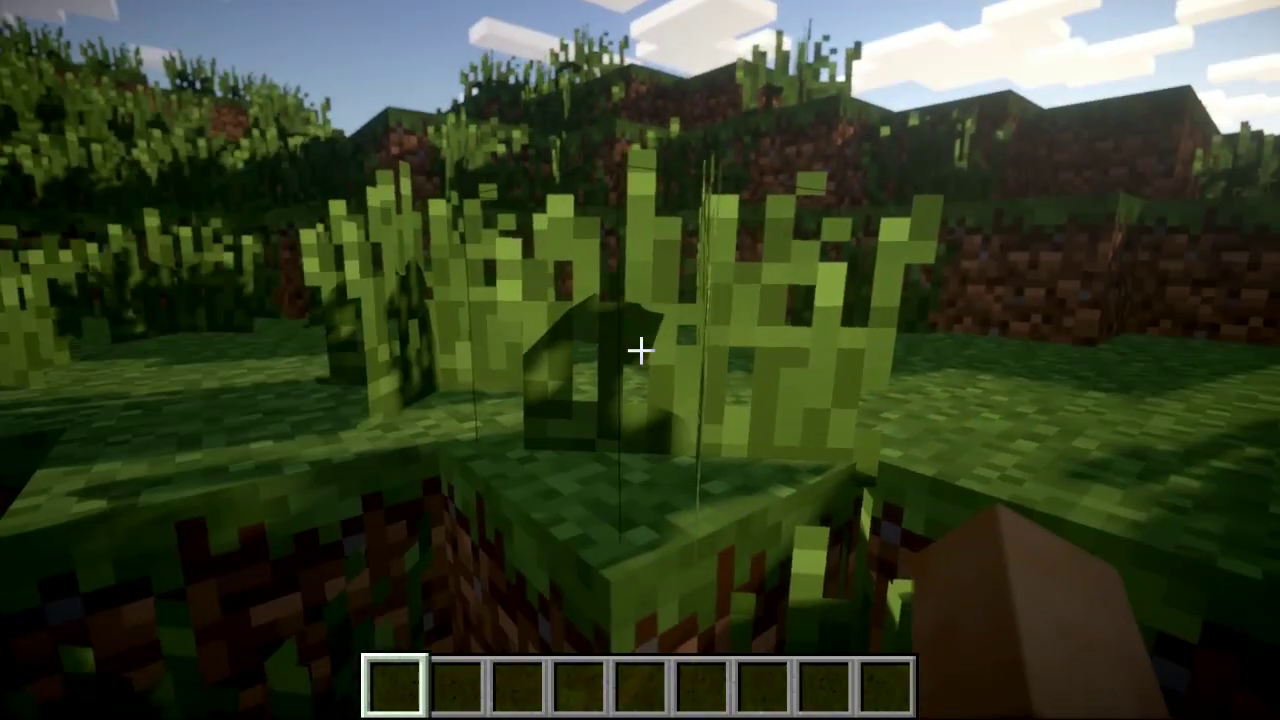
- Walk through the tall grass and up to a dirt block to examine the depth-of-field effect, and hide the HUD for a clear view
key("w")
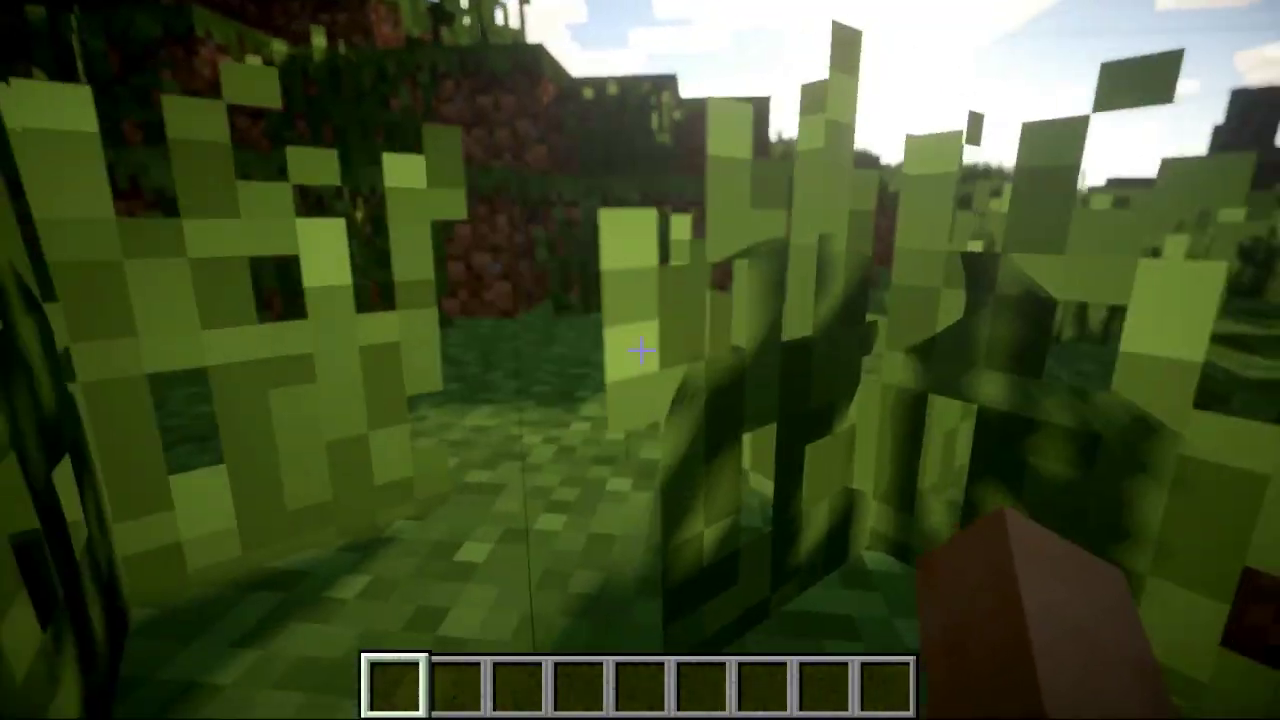
key("w")
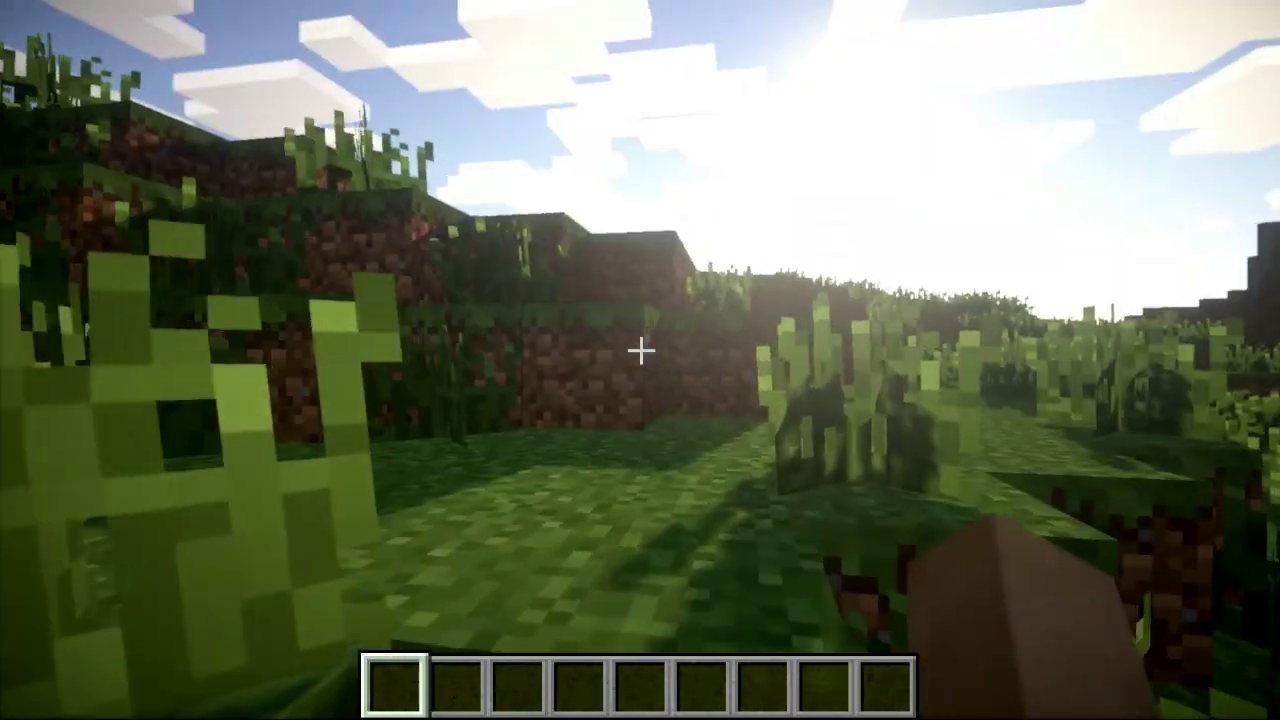
key("w")
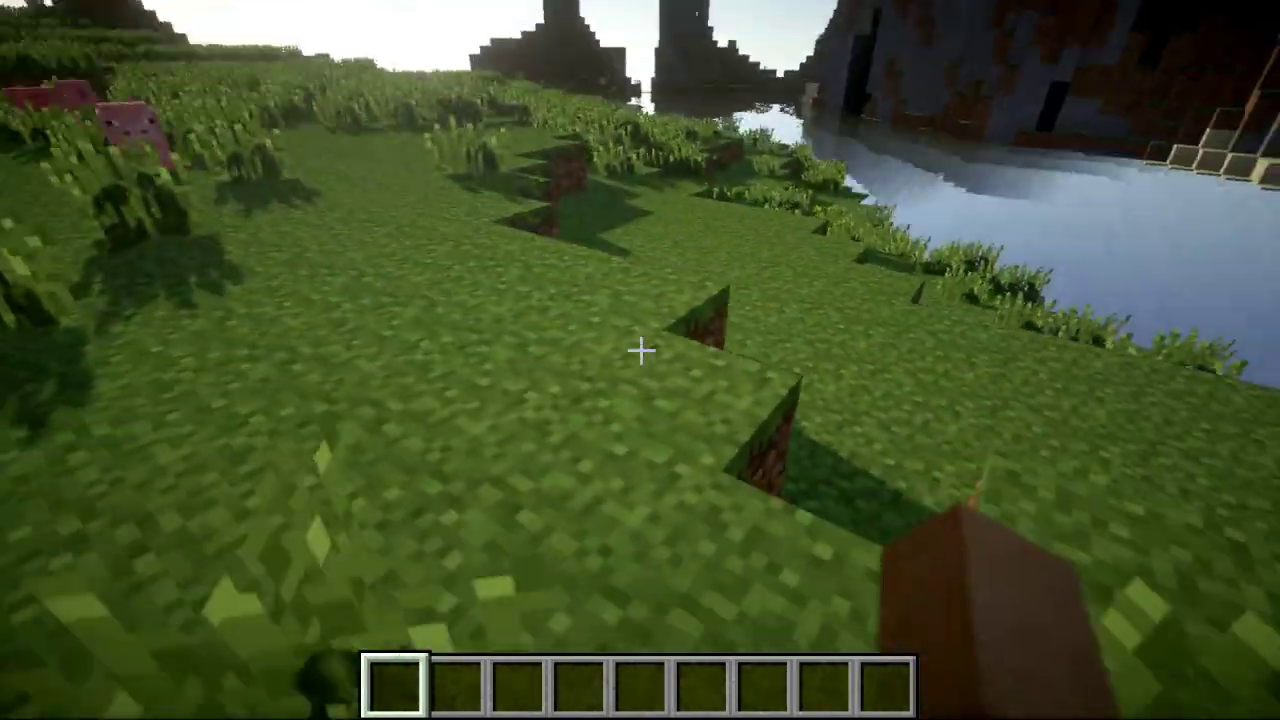
left_click(640, 349)
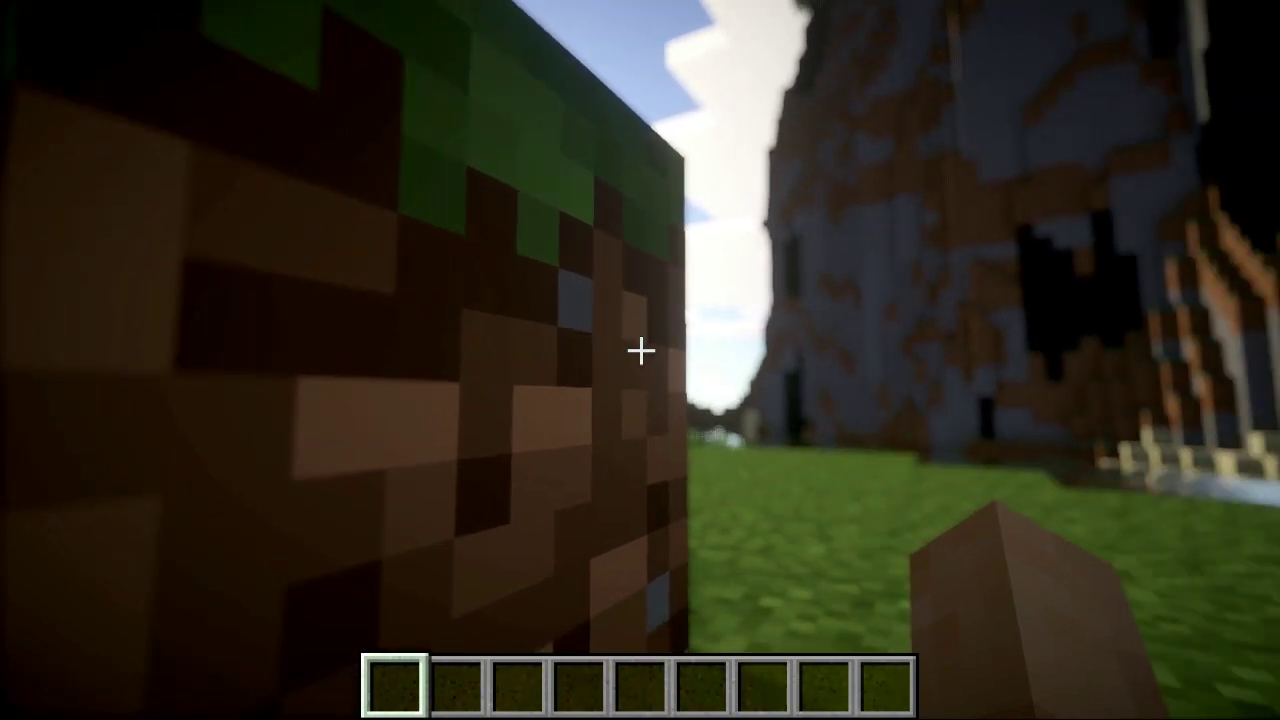
key("F1")
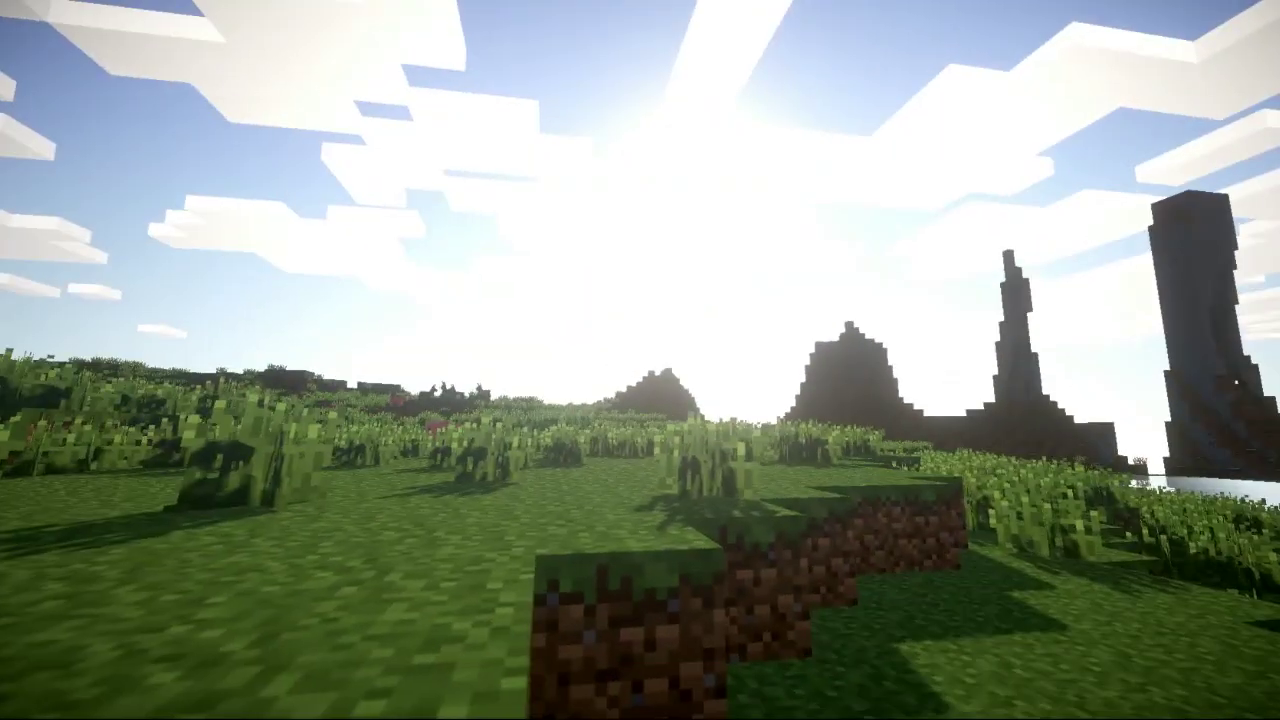
- Switch the active shaderpack to SEUS v10 RC6 shaderpack.zip, return to the game and set the world time to 1
key("Escape")
left_click(483, 429)
left_click(520, 481)
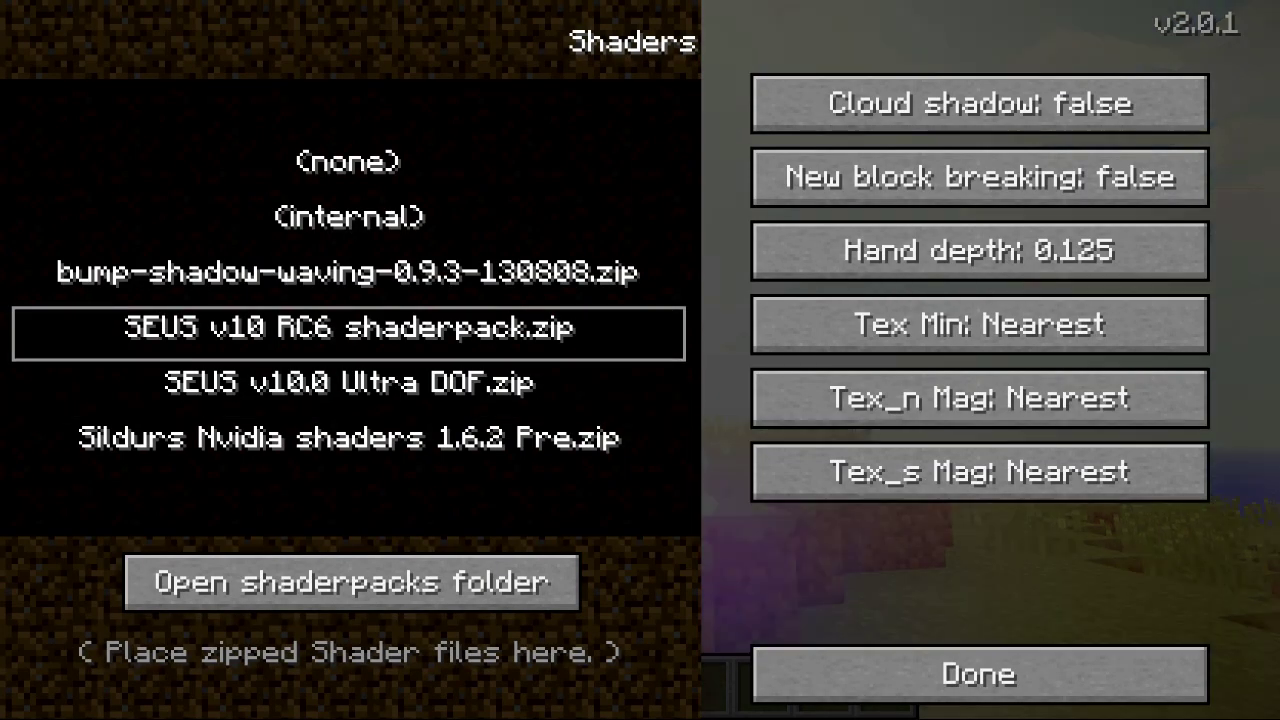
left_click(979, 674)
left_click(640, 649)
left_click(640, 219)
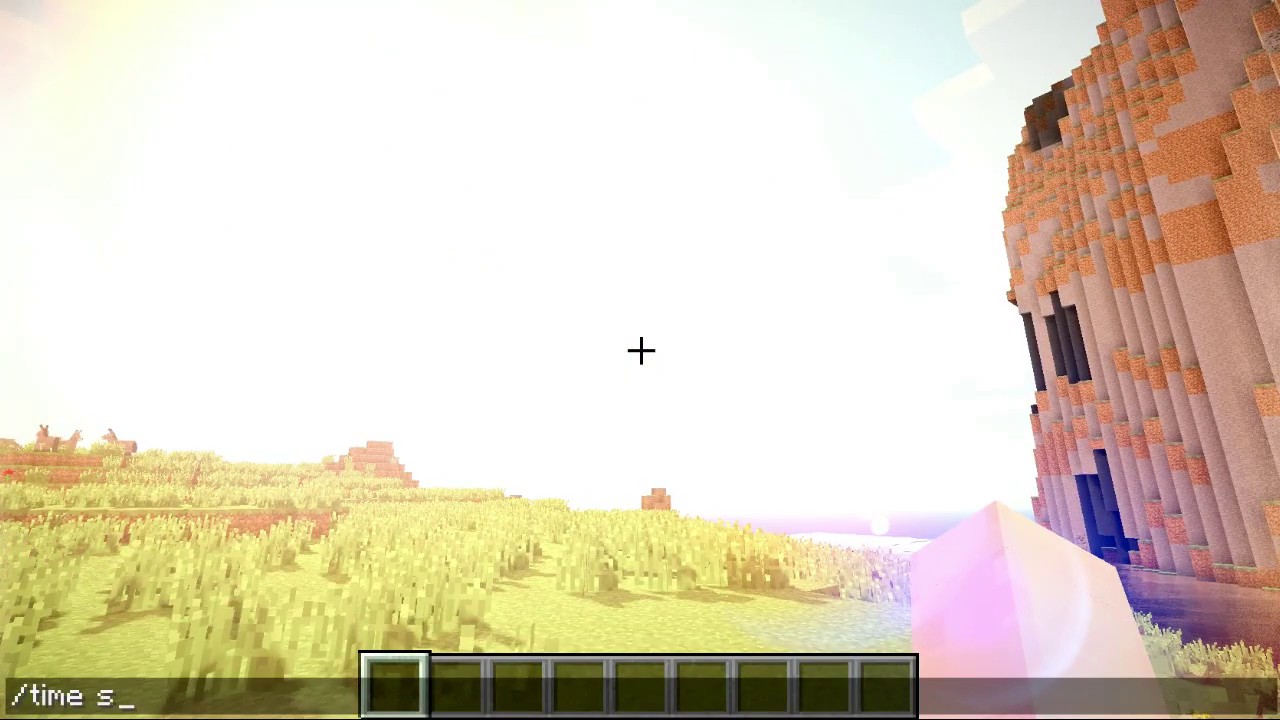
type("set")
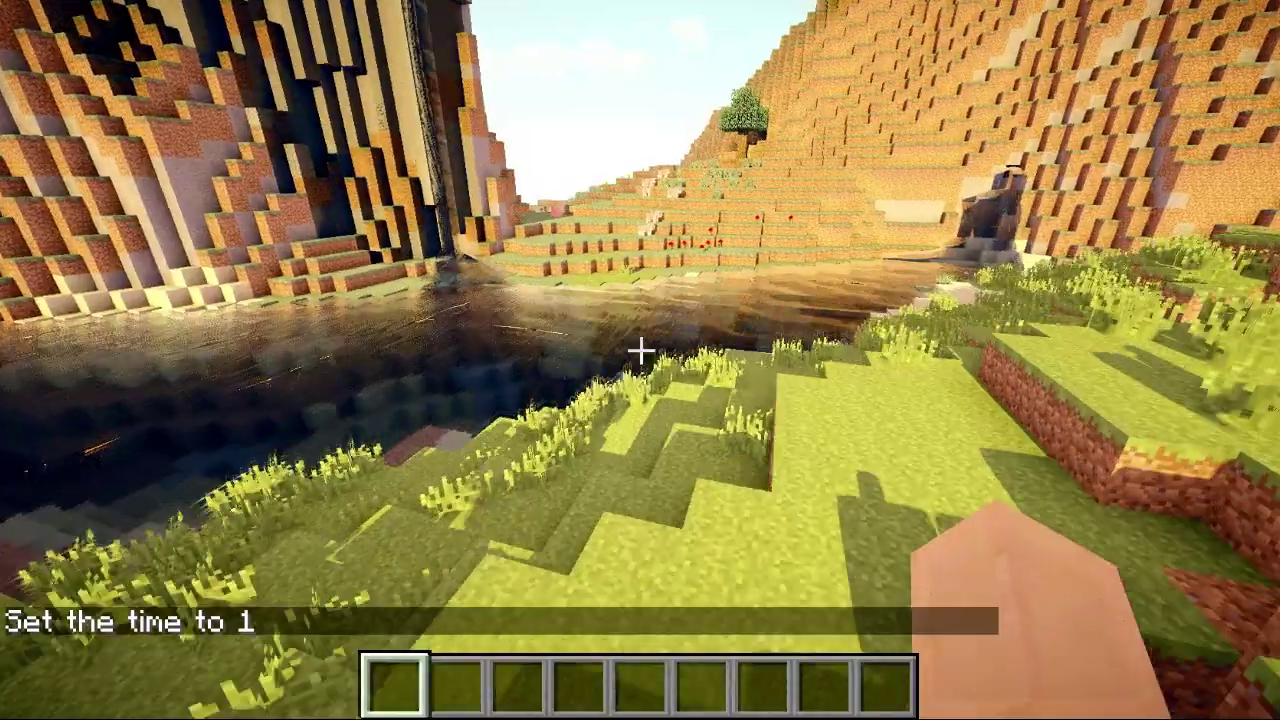
- Switch the active shaderpack to Sildurs Nvidia shaders 1.6.2 Pre.zip and return to the world to examine the water
key("Escape")
left_click(430, 428)
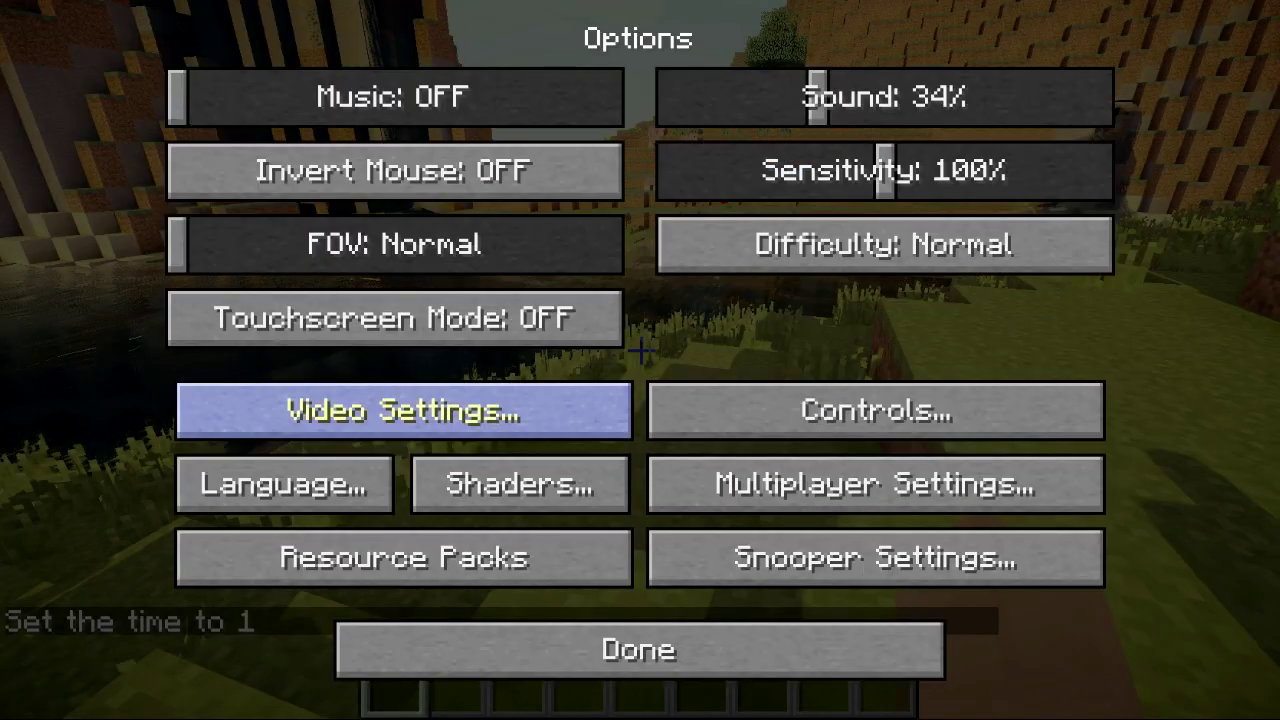
left_click(523, 482)
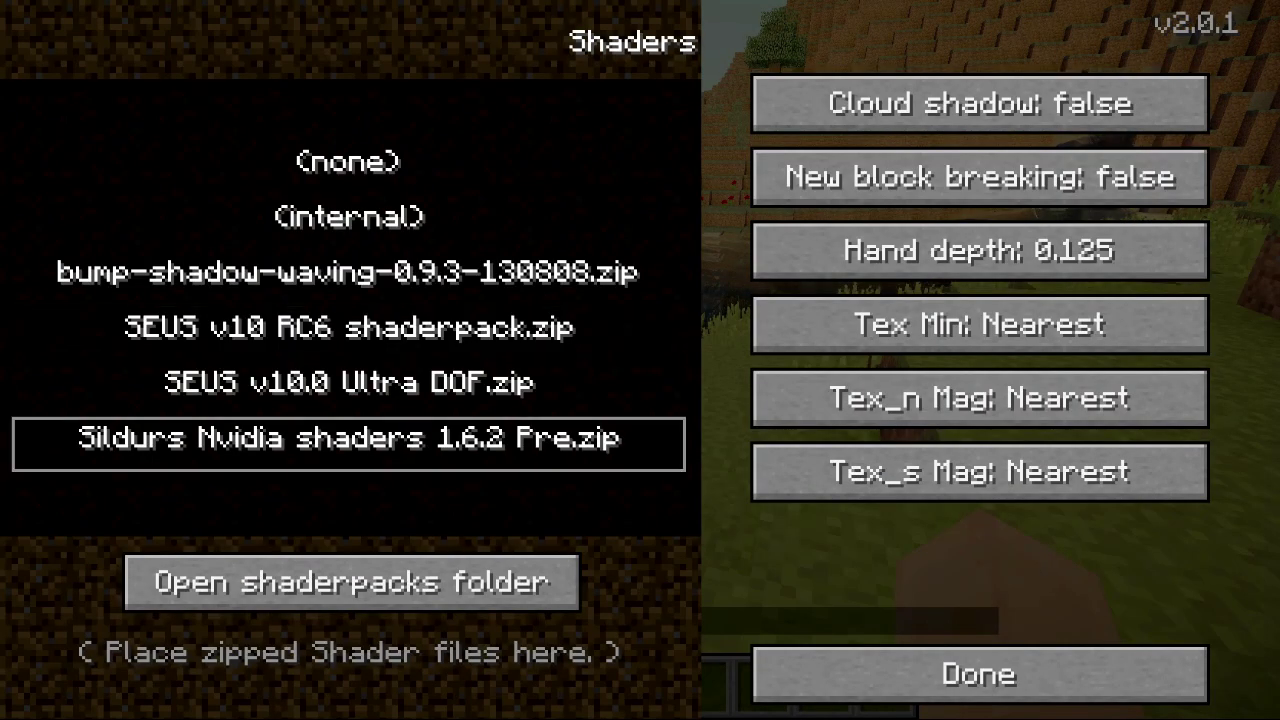
left_click(979, 674)
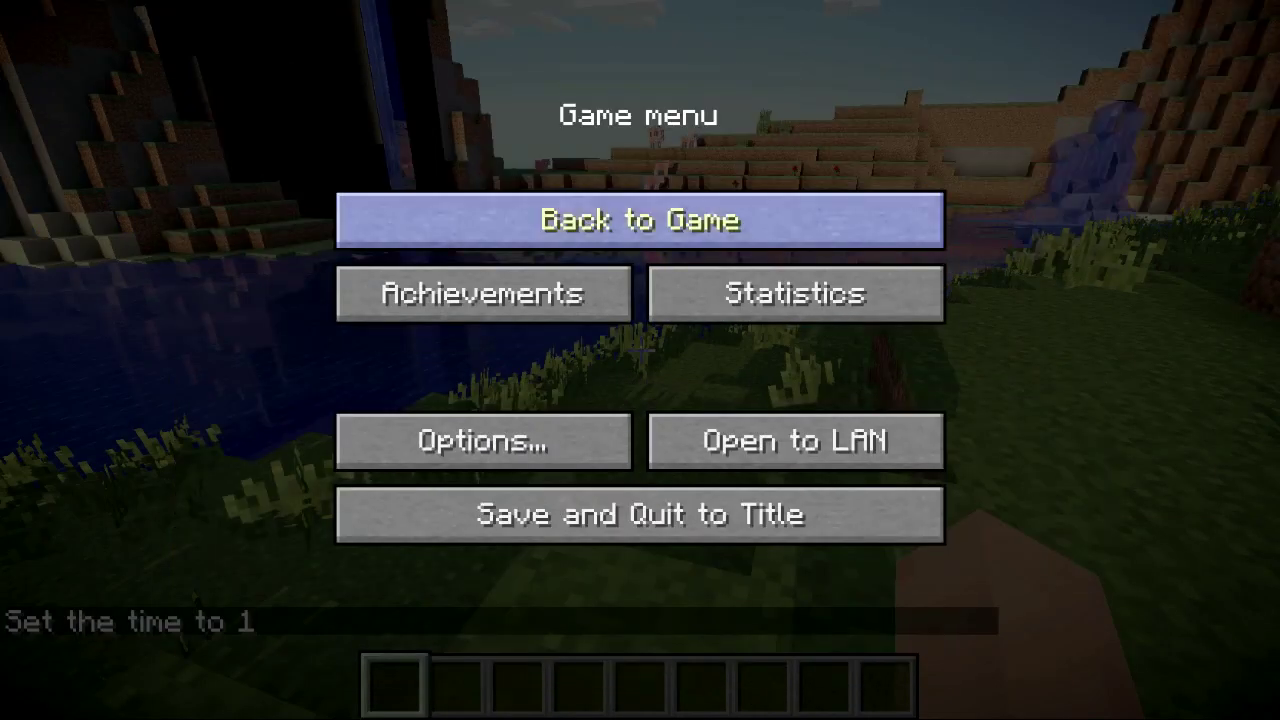
left_click(640, 217)
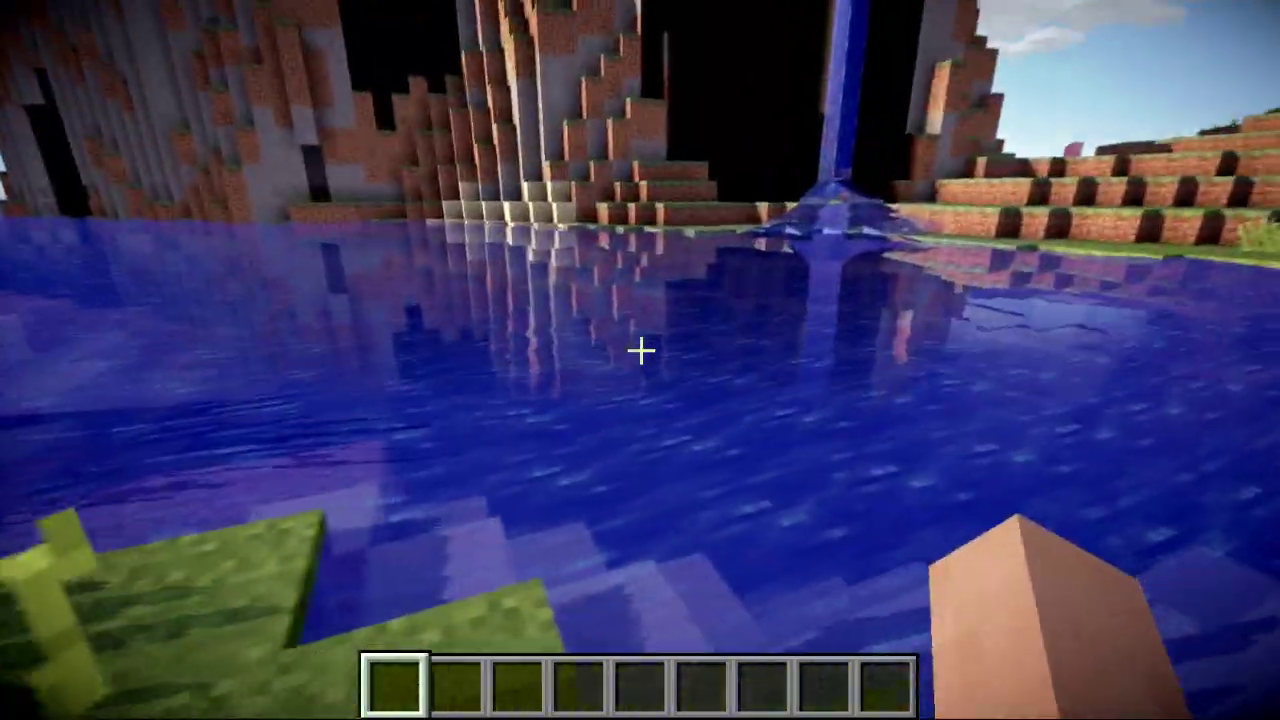
- Change the active shaderpack back to SEUS v10 RC6 shaderpack.zip and leave the options for the game menu
key("Escape")
left_click(483, 437)
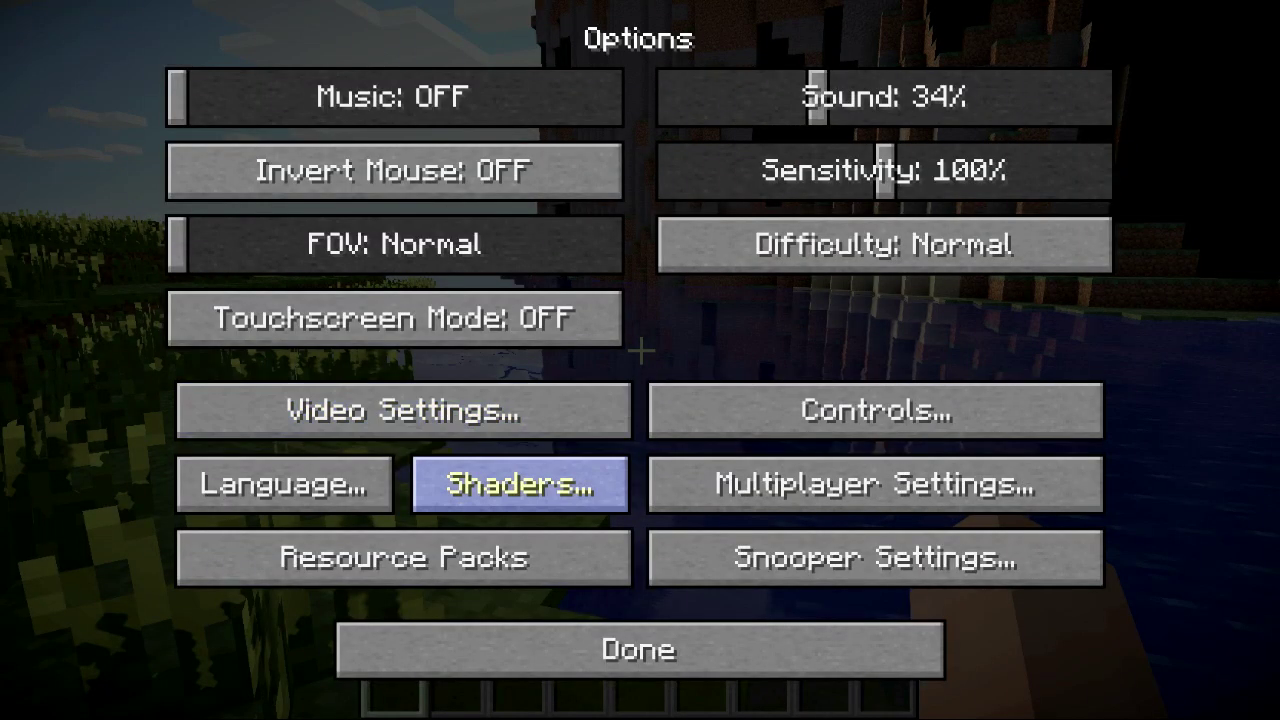
left_click(519, 484)
left_click(348, 328)
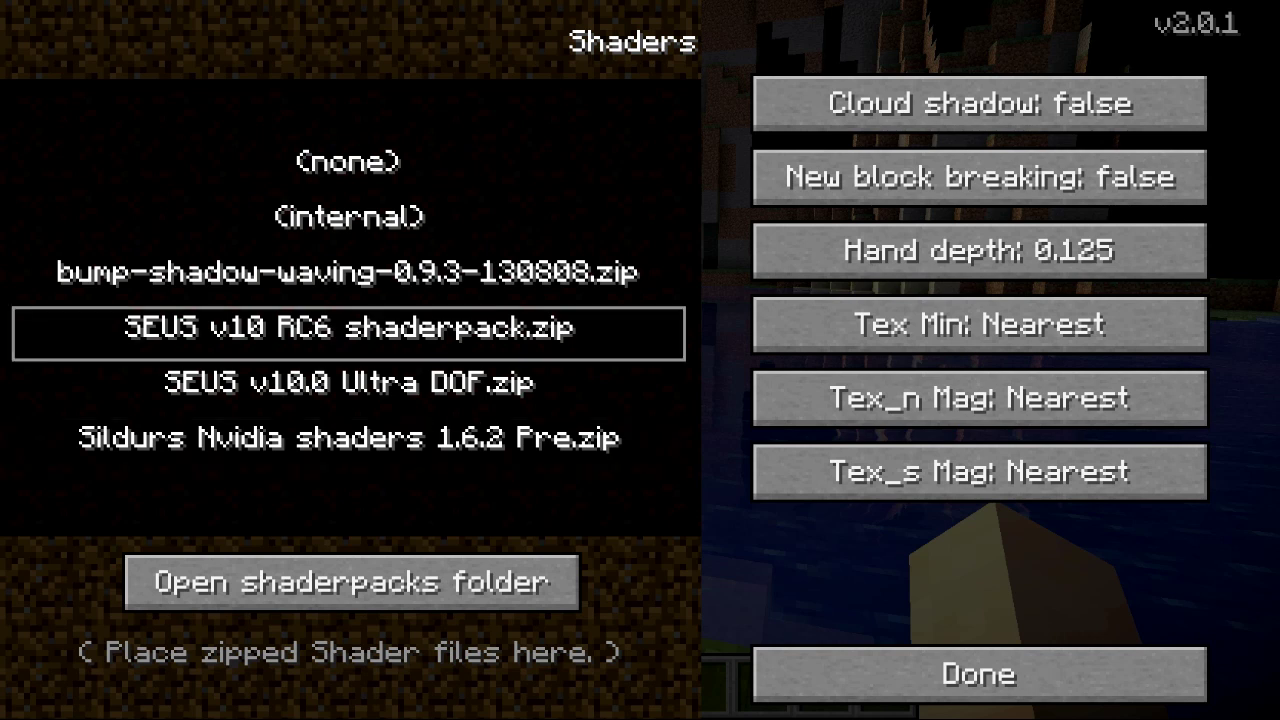
left_click(979, 674)
left_click(637, 649)
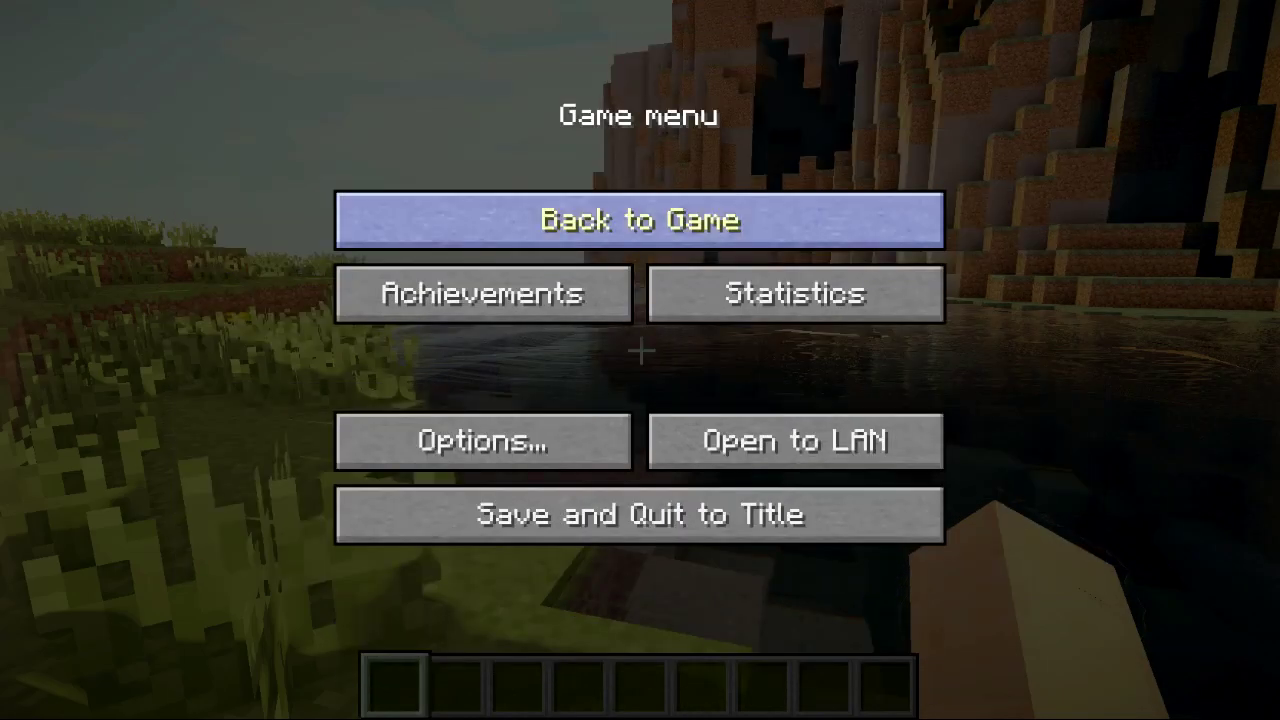